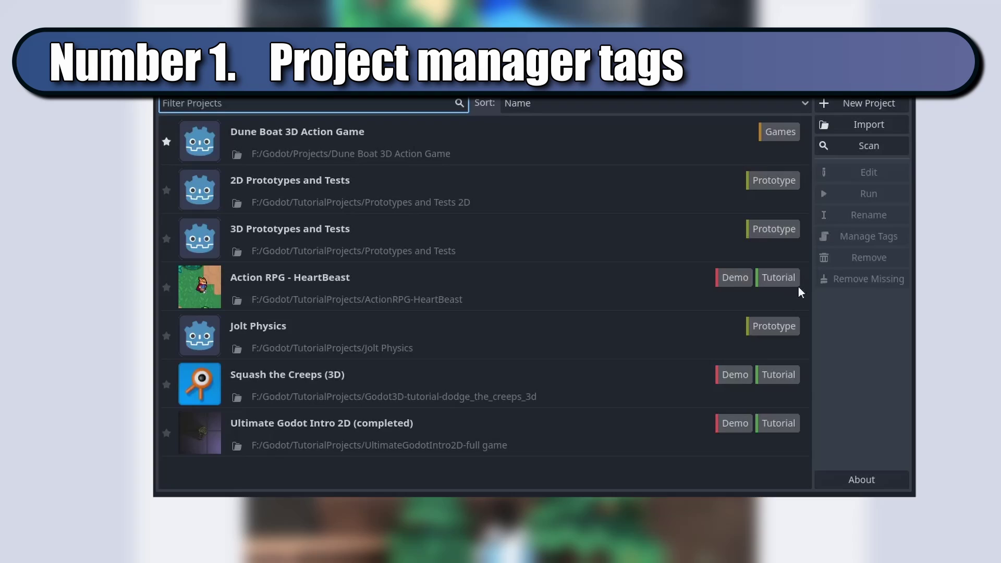
Add a new '2d' tag to the 2D Prototypes and Tests project.
click(606, 185)
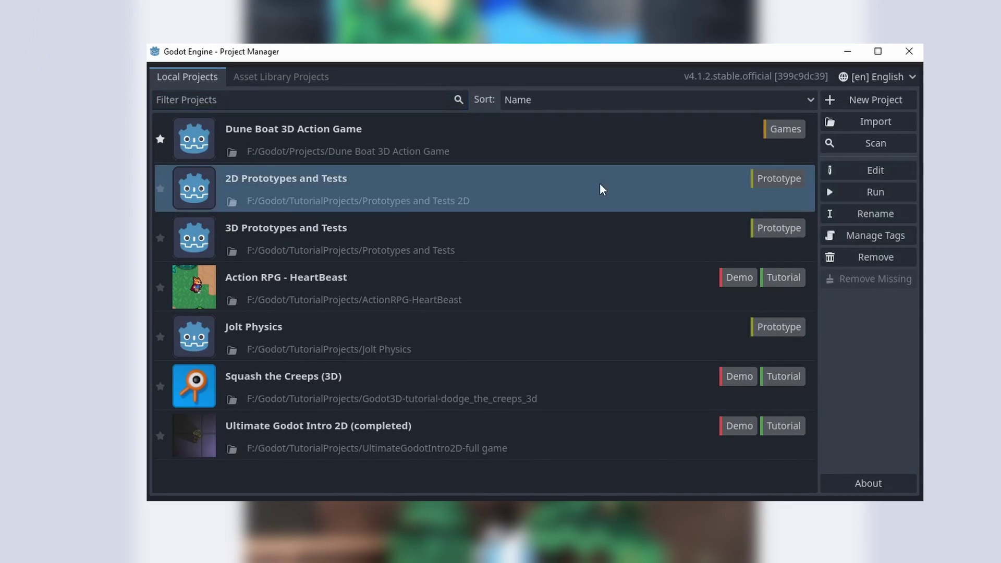
click(860, 236)
click(568, 329)
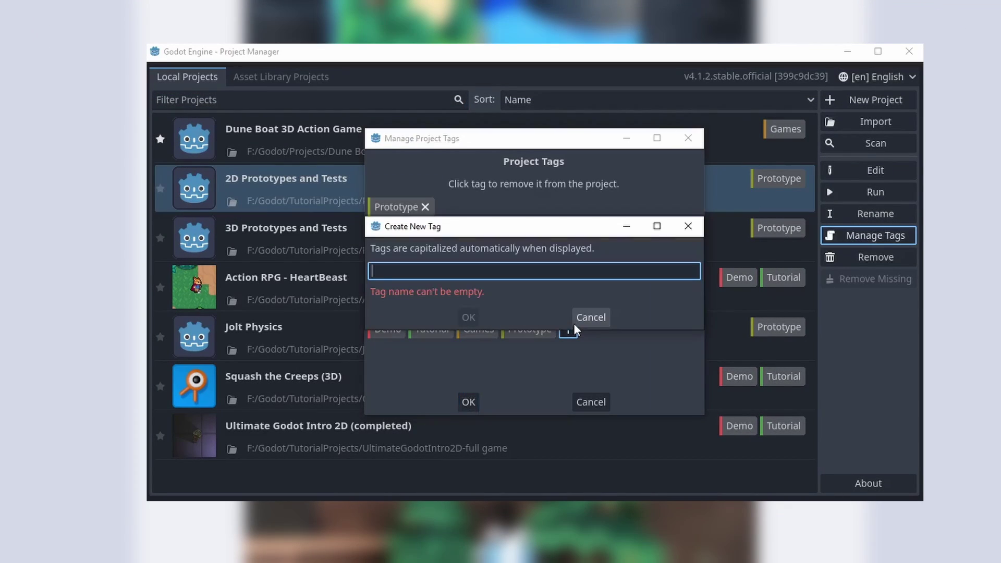
text(2d)
click(468, 316)
click(468, 401)
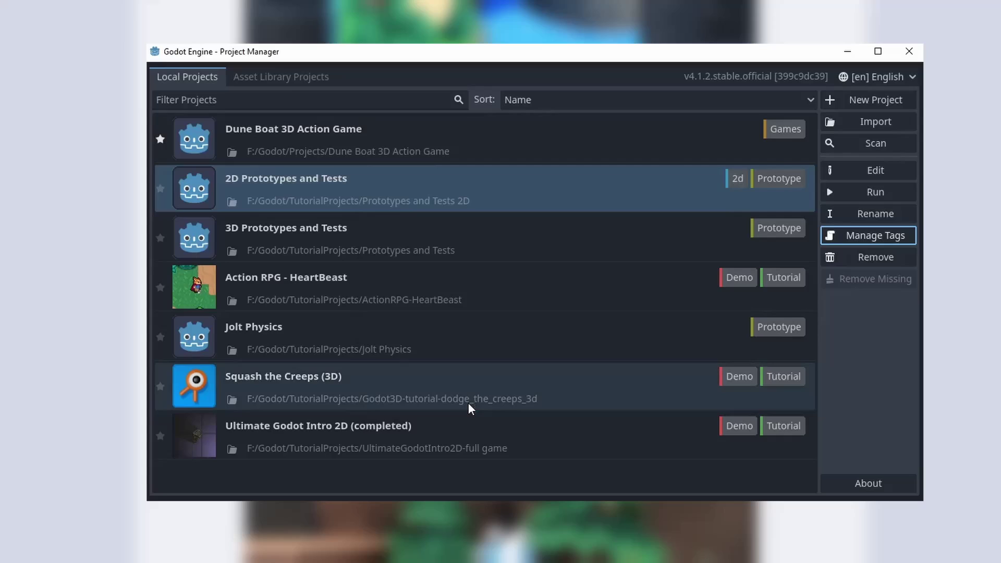
Filter the project list by the Prototype tag, then the Demo tag, then clear the filter.
click(773, 179)
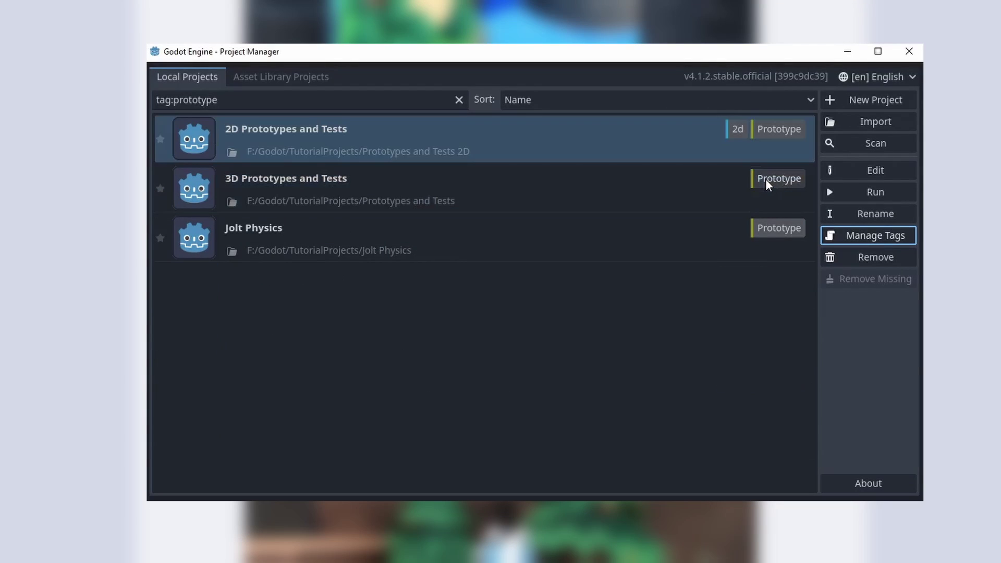
click(765, 180)
click(738, 266)
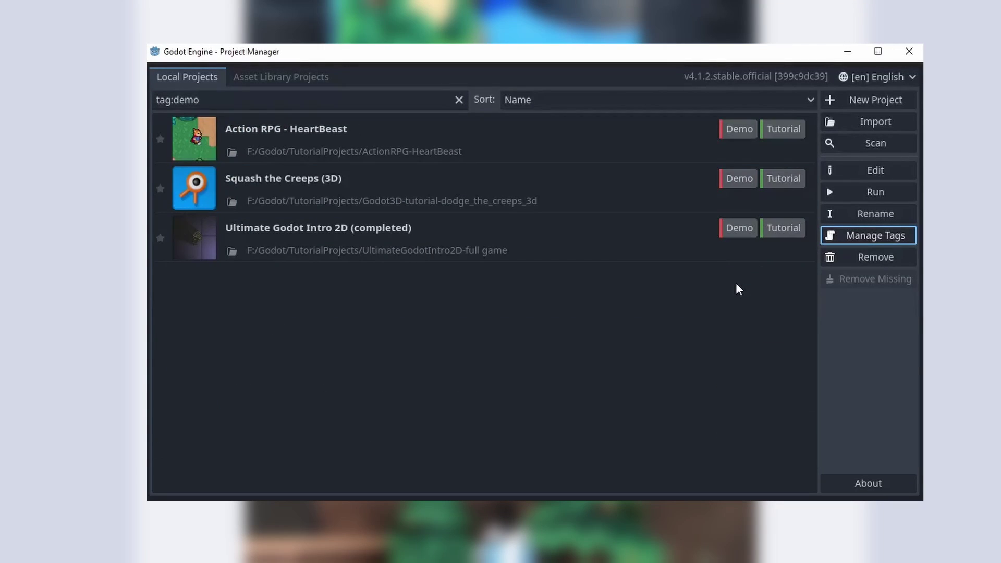
click(738, 129)
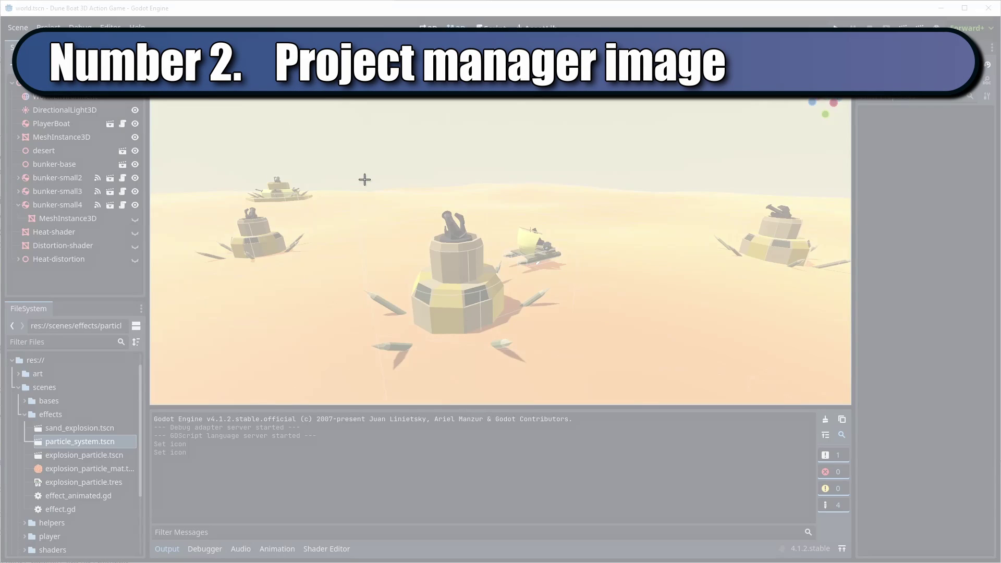
Set the Application > Config Icon to project_icon.png, then quit to the Project List.
drag(365, 181, 566, 347)
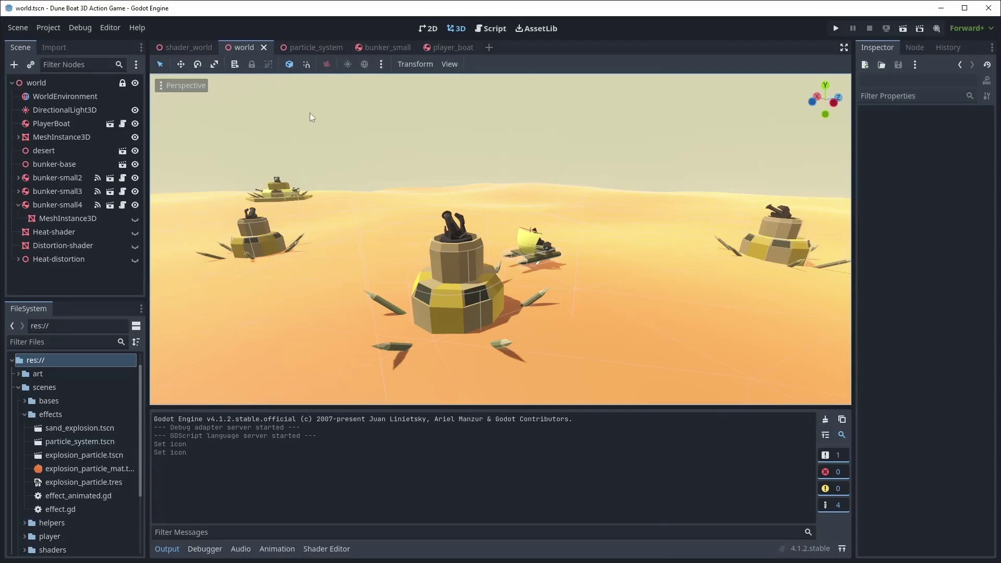
click(47, 27)
click(57, 61)
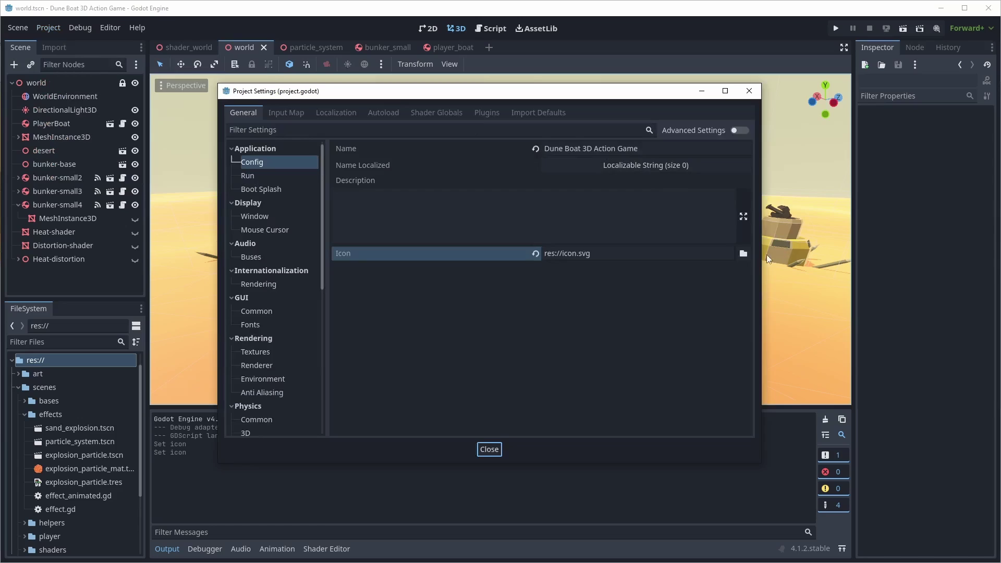
click(743, 255)
double_click(542, 169)
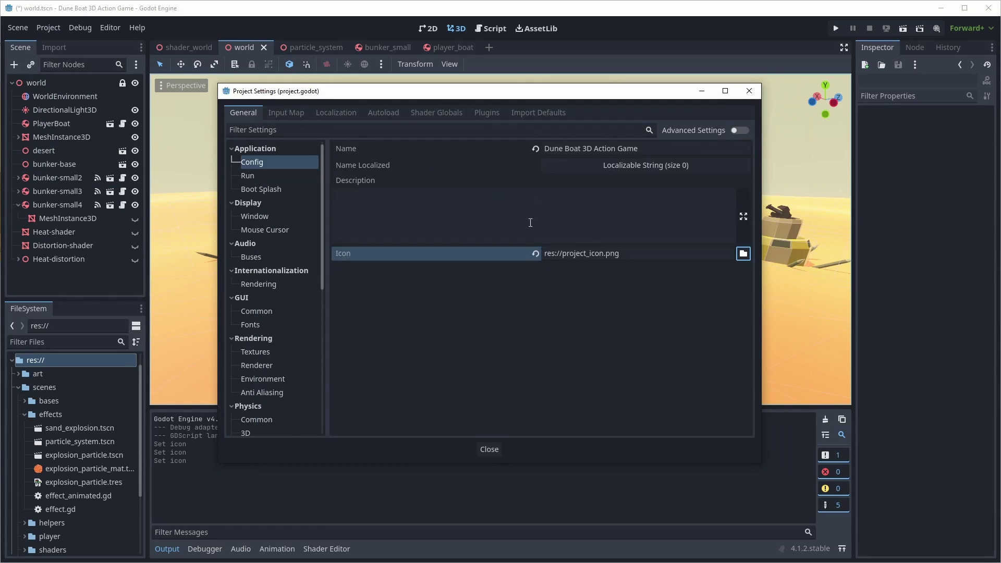
click(488, 449)
click(49, 28)
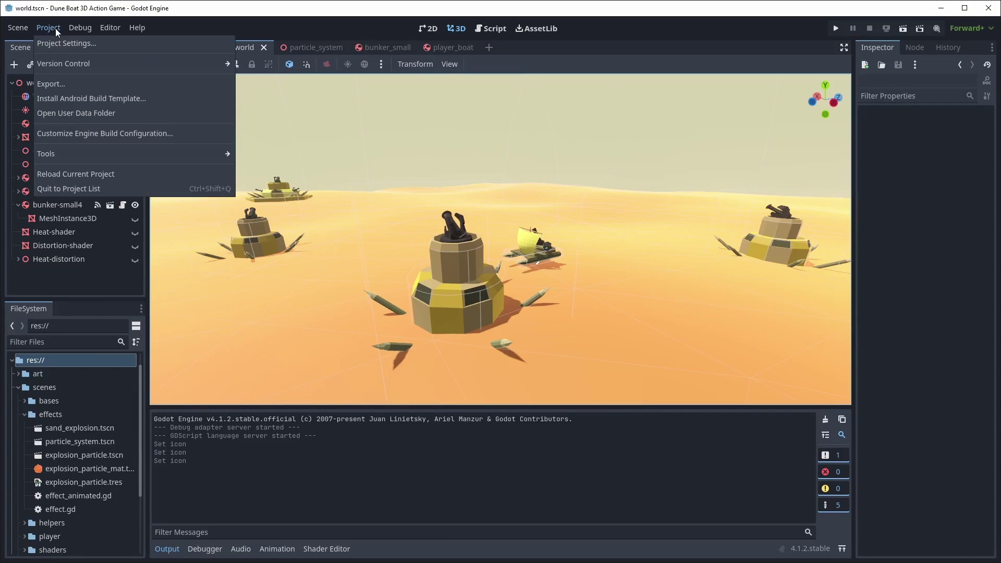
click(67, 188)
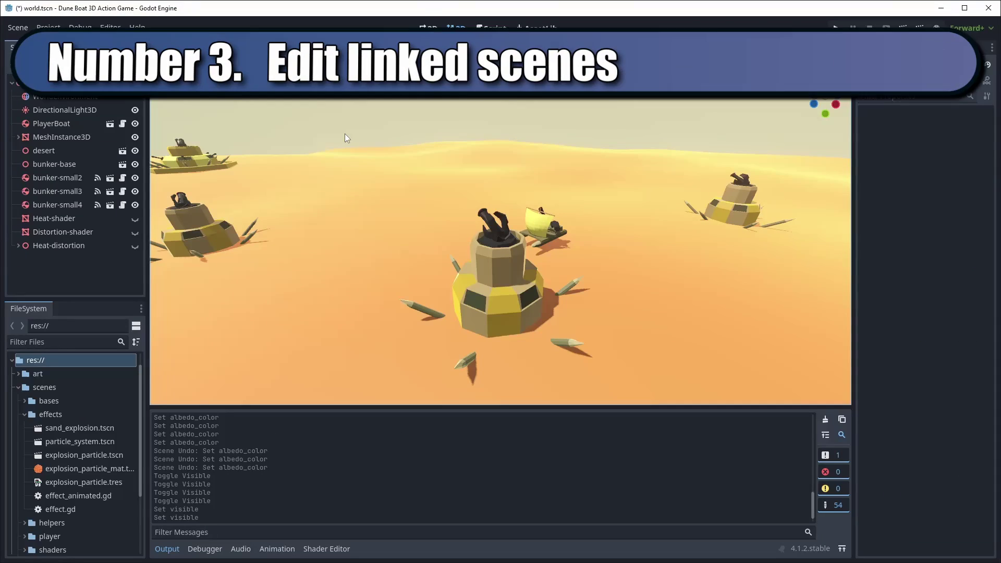
Turn on Editable Children for the bunker-small2 instance.
click(77, 182)
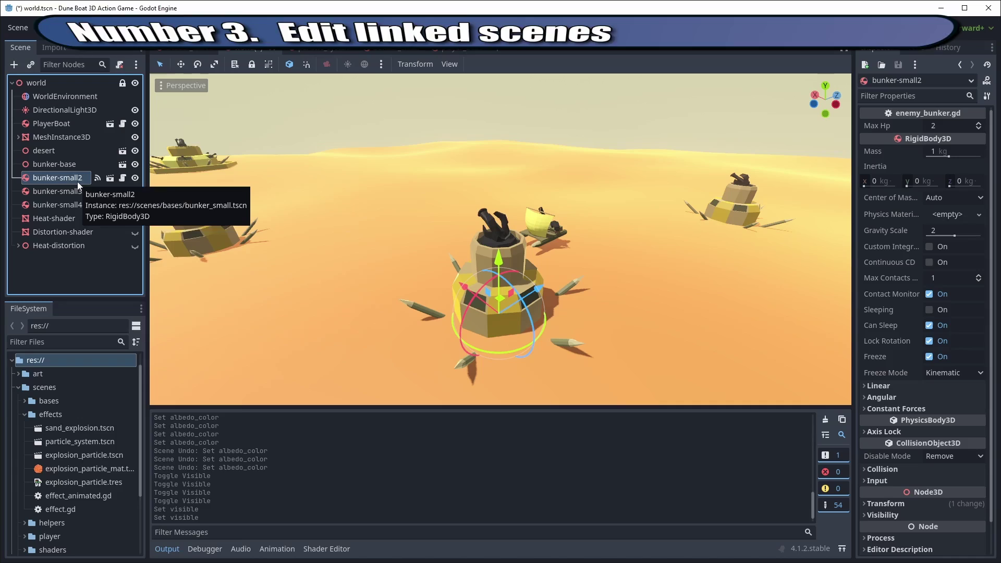
right_click(78, 181)
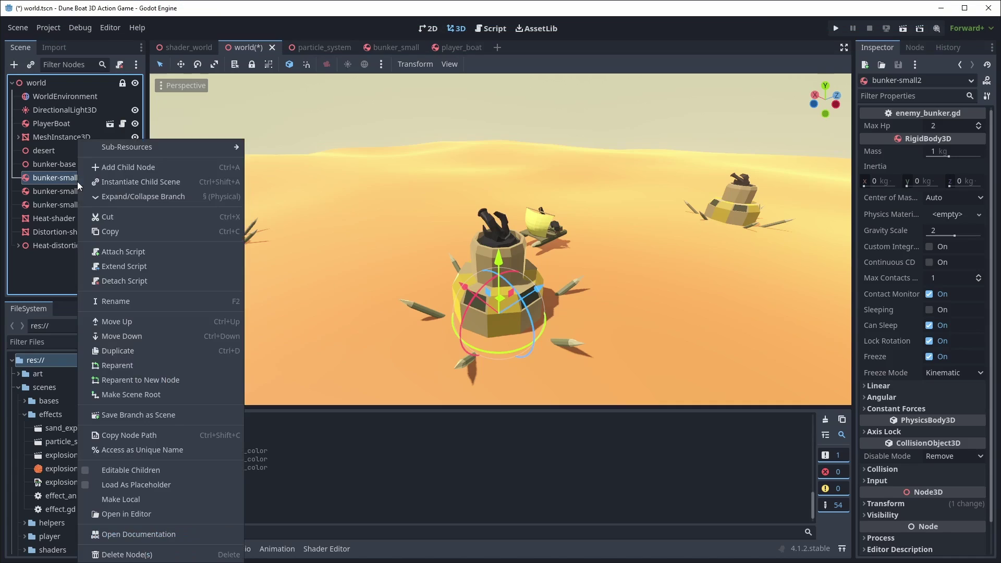
click(133, 469)
Set the WeakBunker mesh's albedo colour to red.
click(61, 203)
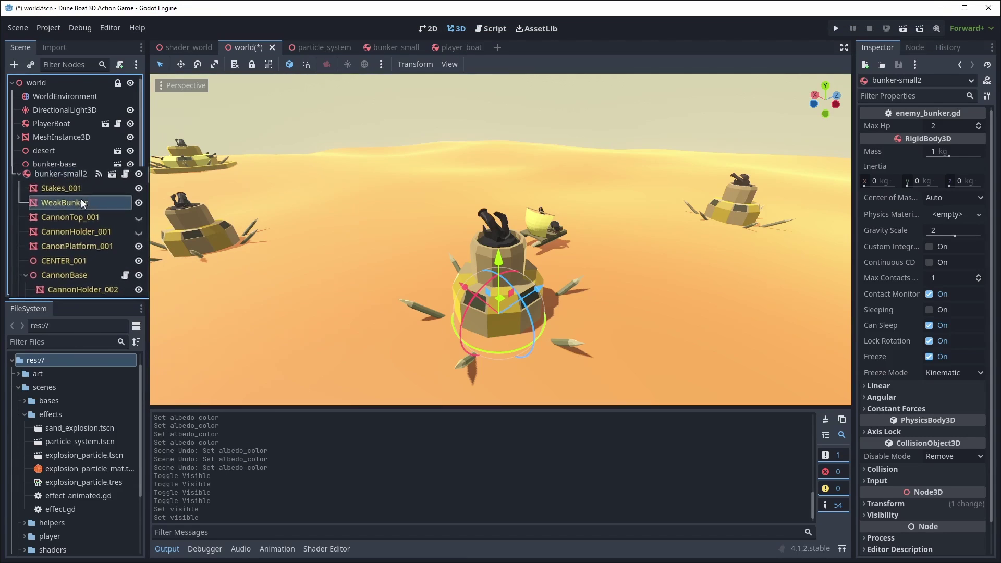
click(955, 227)
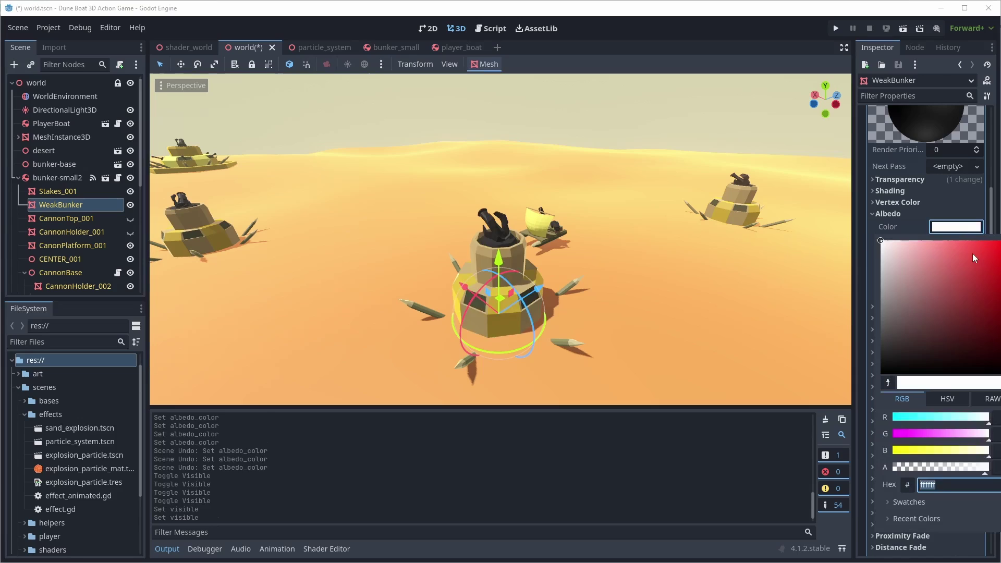
click(639, 131)
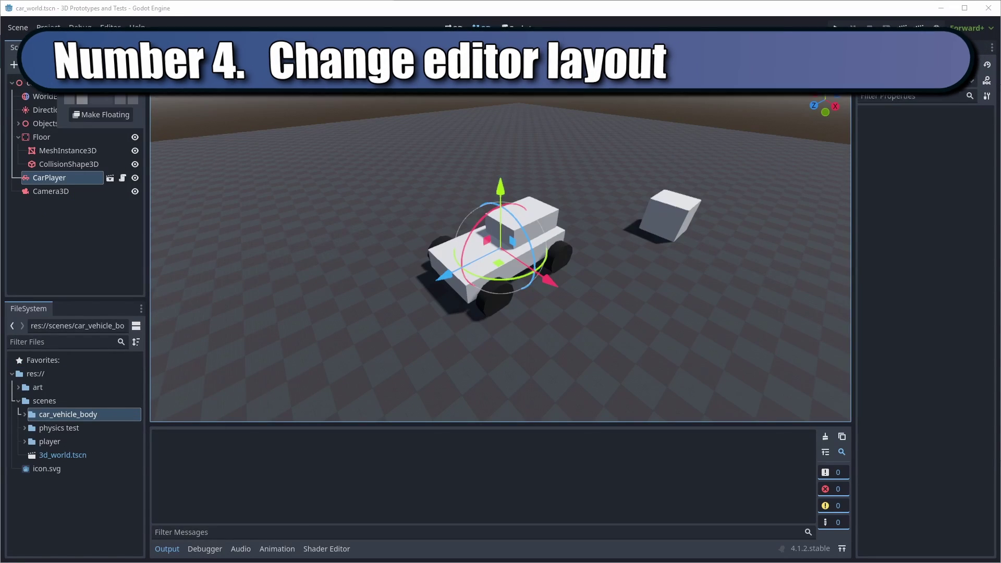
Move the Inspector, Node and History docks into the left column, then restore the Default layout.
click(73, 82)
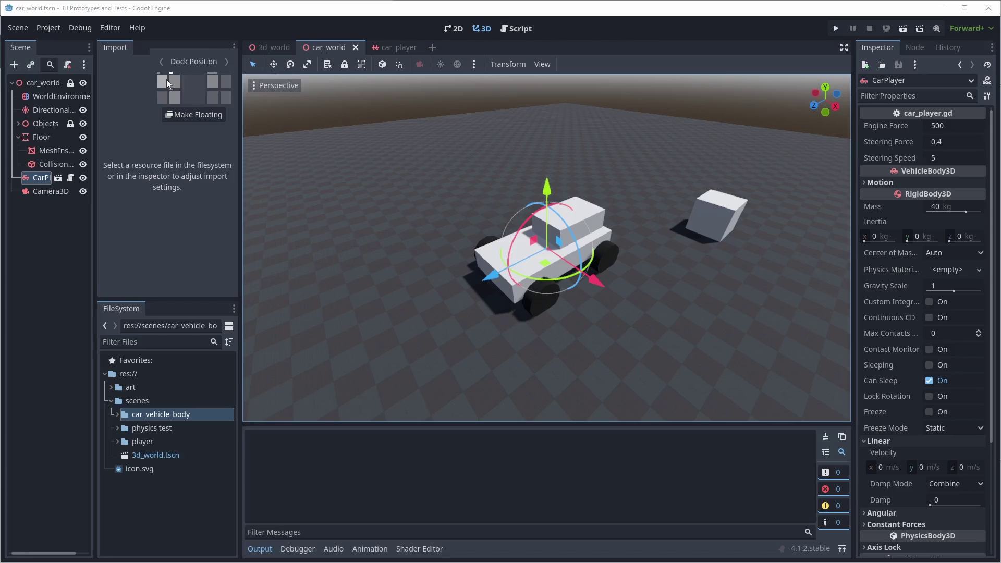
click(166, 78)
click(167, 79)
click(991, 48)
click(922, 82)
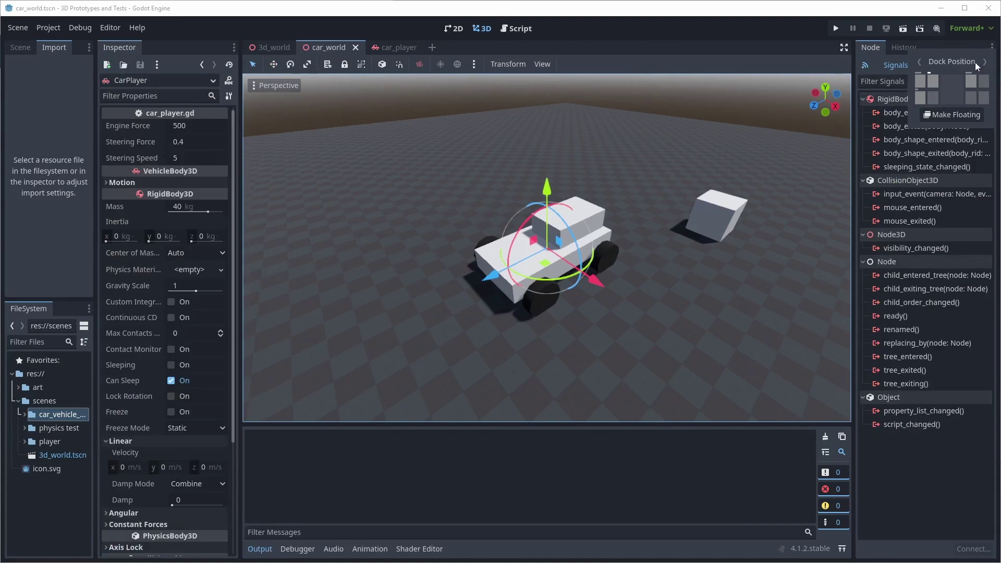
click(921, 81)
click(988, 47)
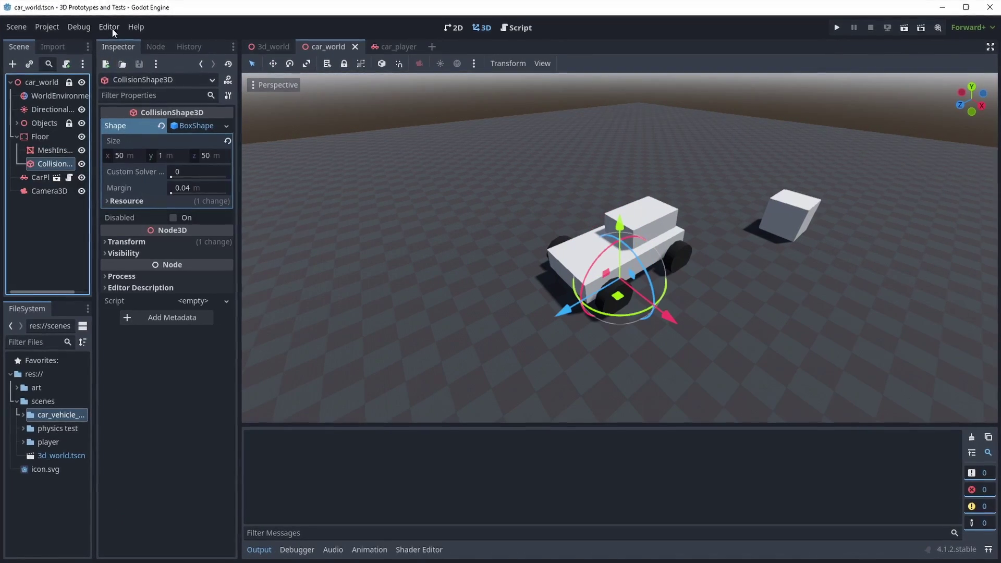
click(109, 28)
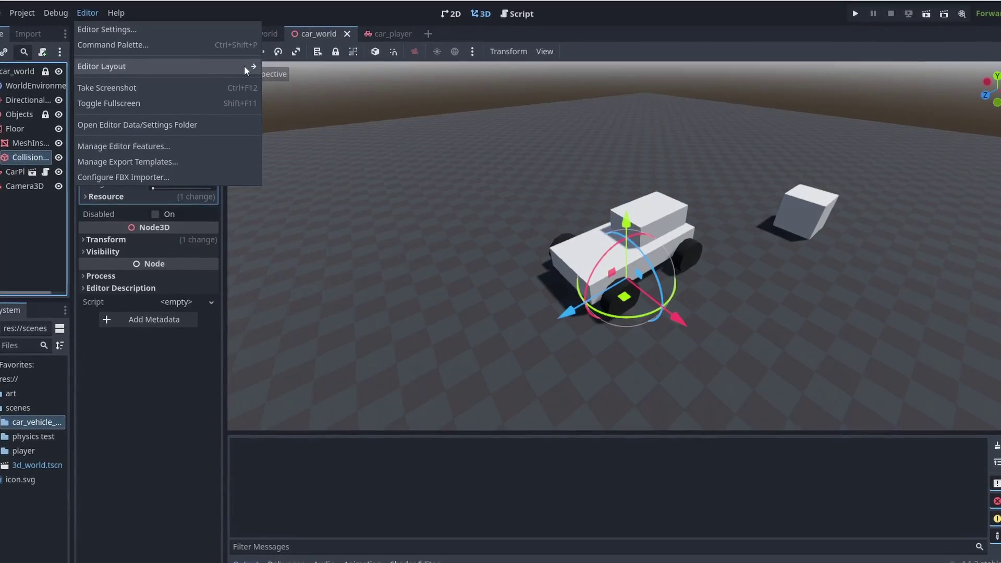
mouse_move(123, 78)
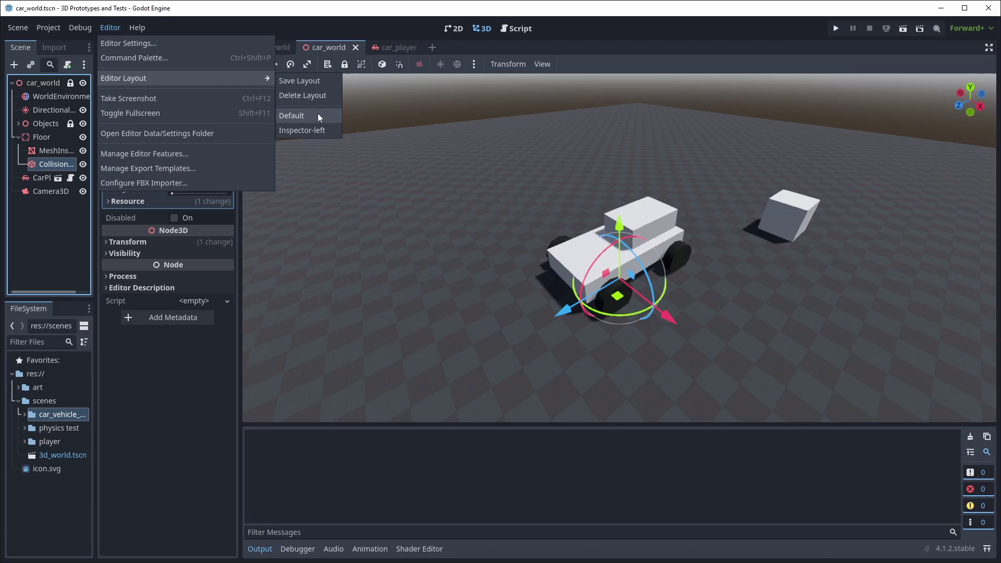
click(318, 114)
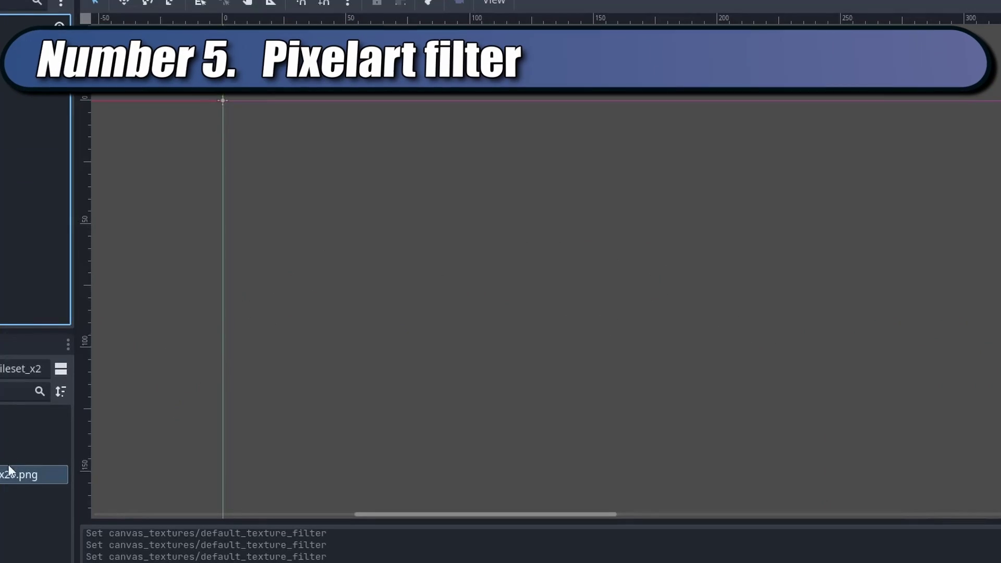
Drop the pixel-art tileset PNG onto the canvas and set Default Texture Filter to Nearest.
drag(140, 405, 322, 191)
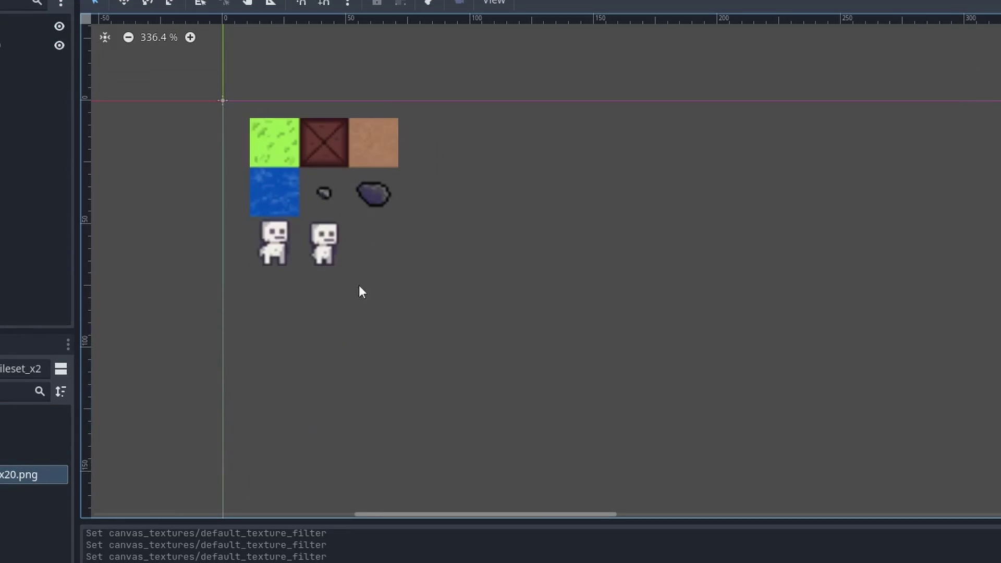
click(48, 27)
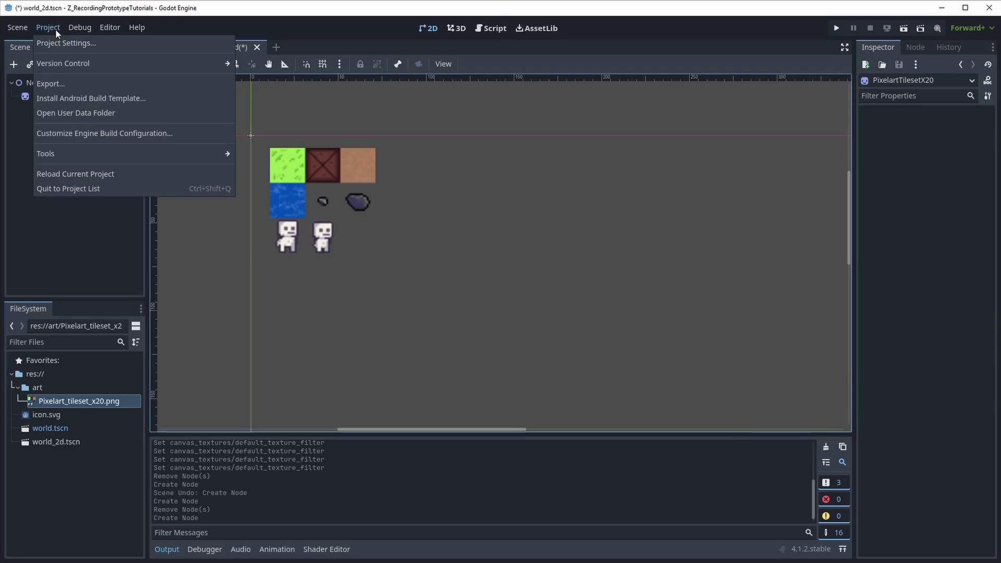
click(60, 44)
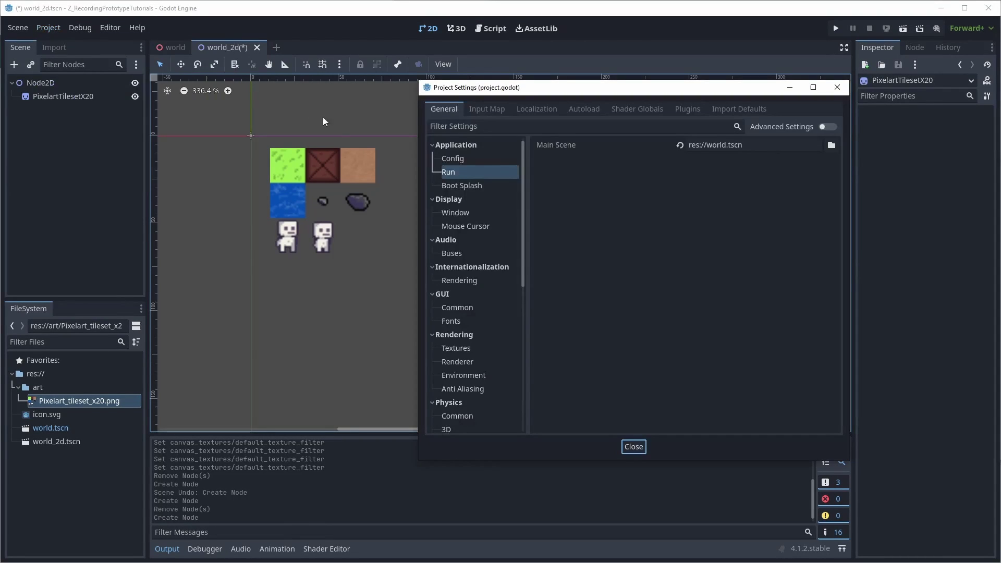
click(457, 348)
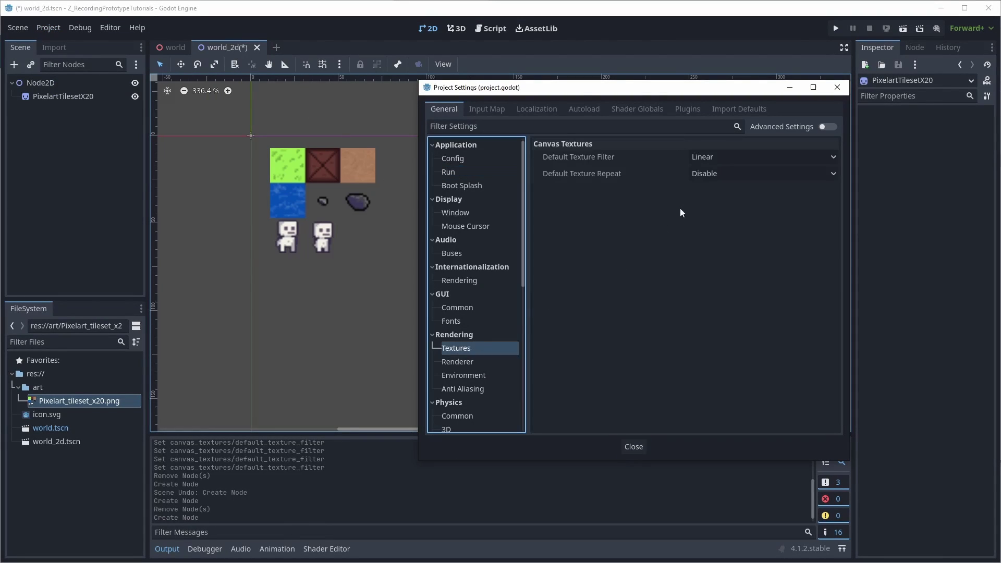
click(715, 156)
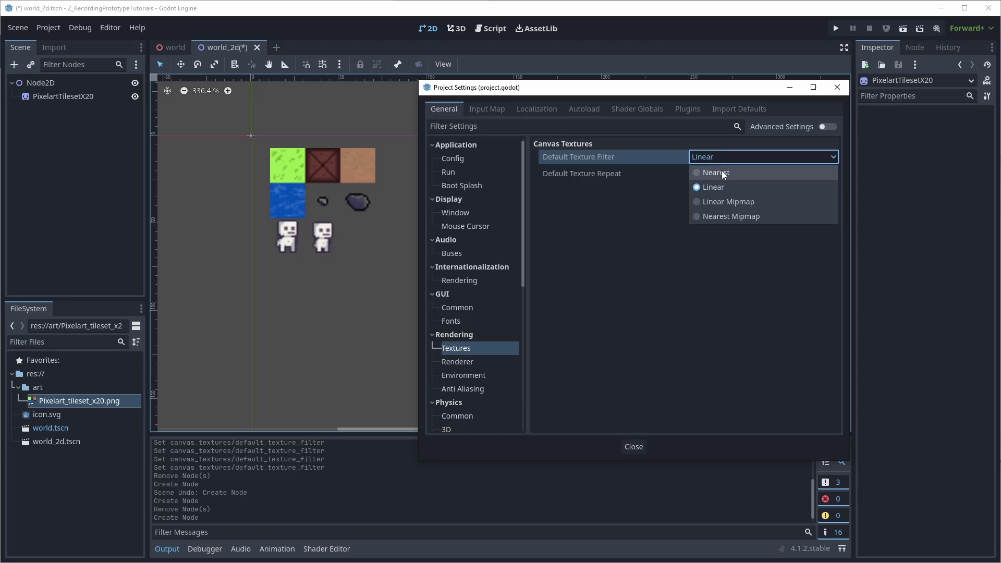
click(722, 169)
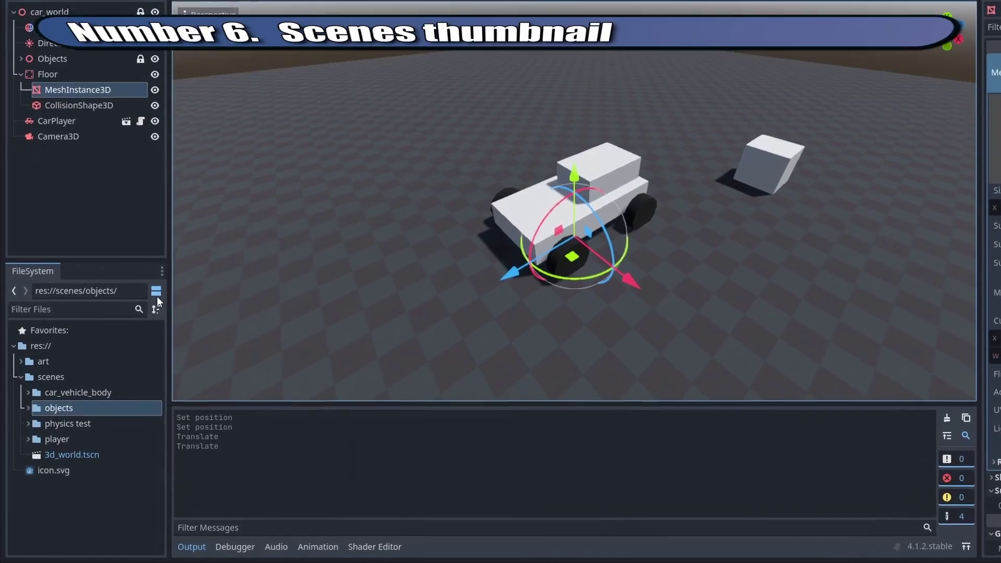
Show FileSystem files as split-view thumbnails and drop human_placeholder.tscn into the world.
click(157, 290)
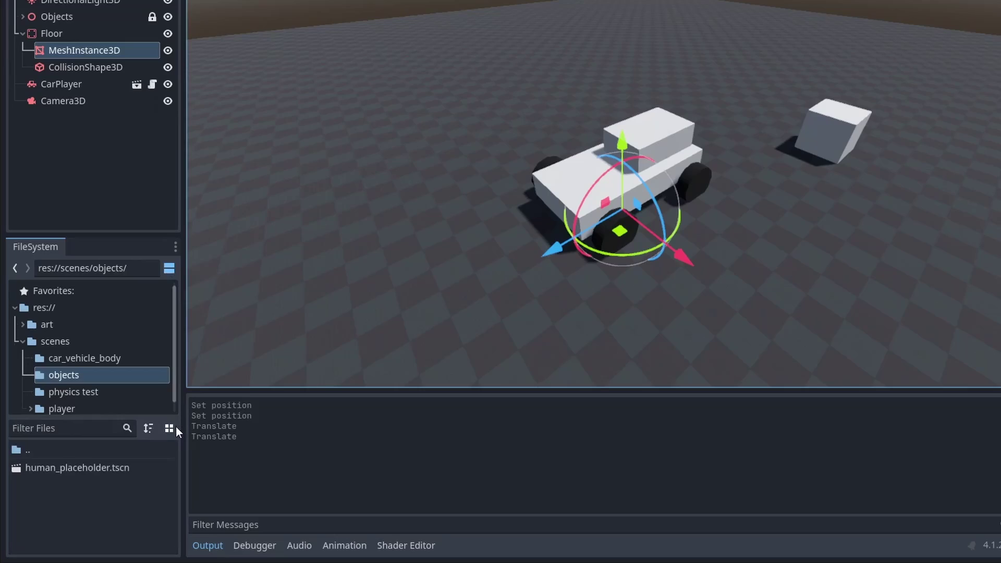
click(172, 427)
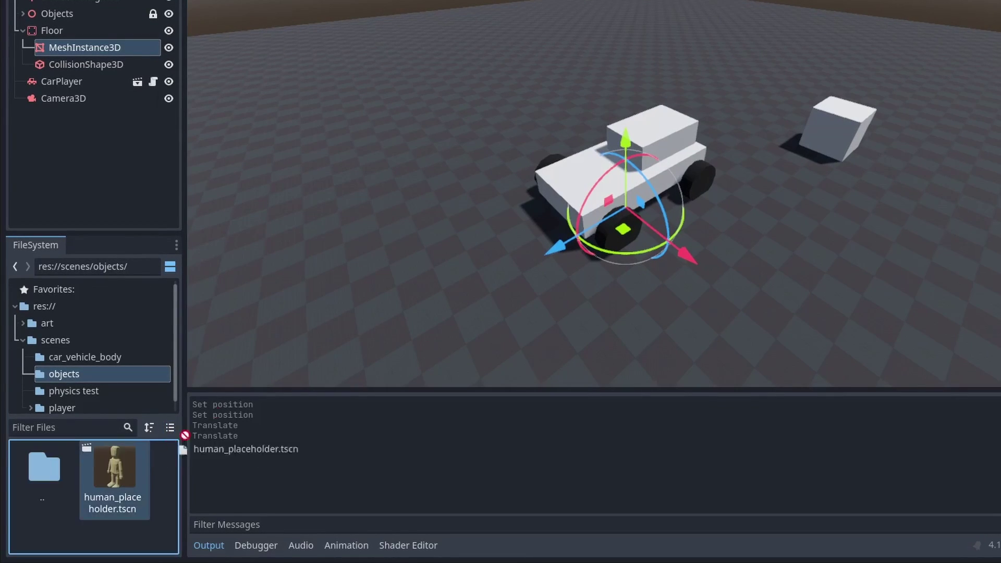
drag(112, 474, 373, 227)
scroll(119, 472, down, 1)
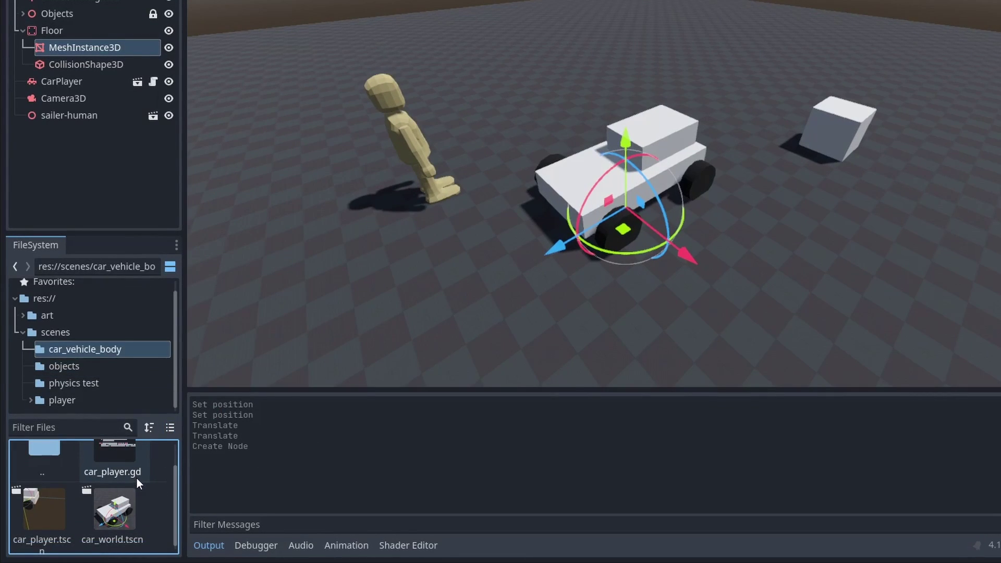
Reframe the car in car_player.tscn, then drop a second car instance into car_world.
double_click(38, 509)
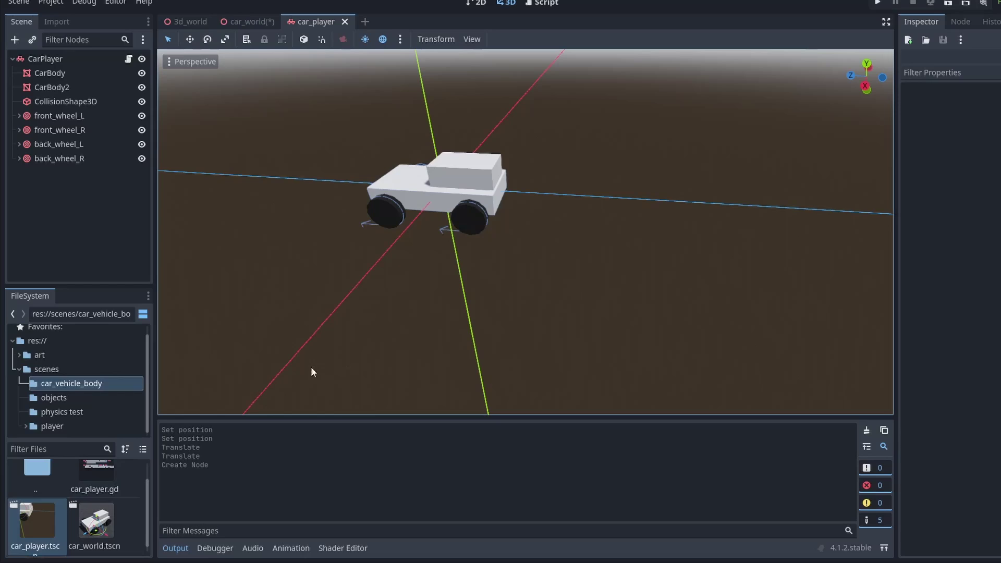
click(47, 58)
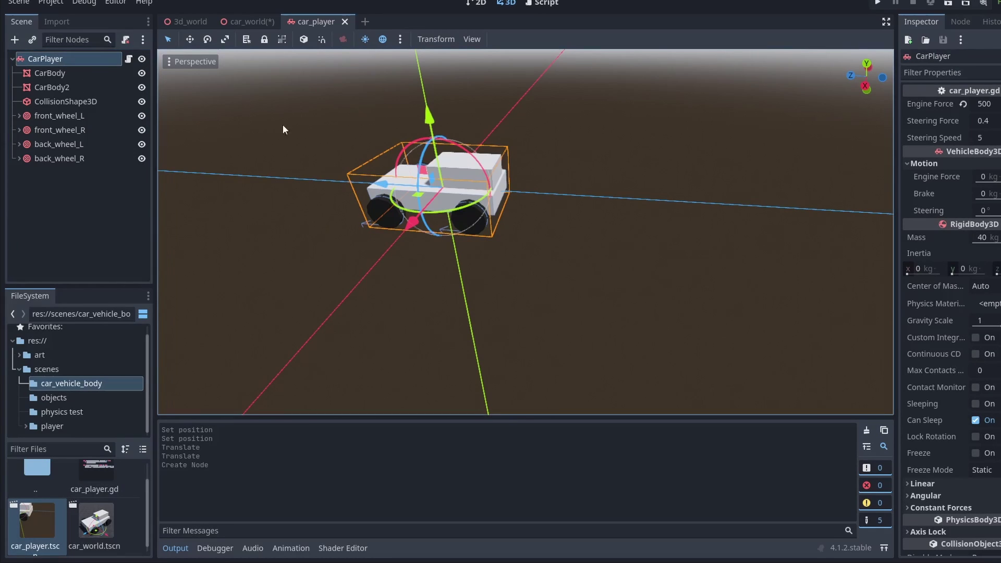
middle_drag(558, 213, 565, 225)
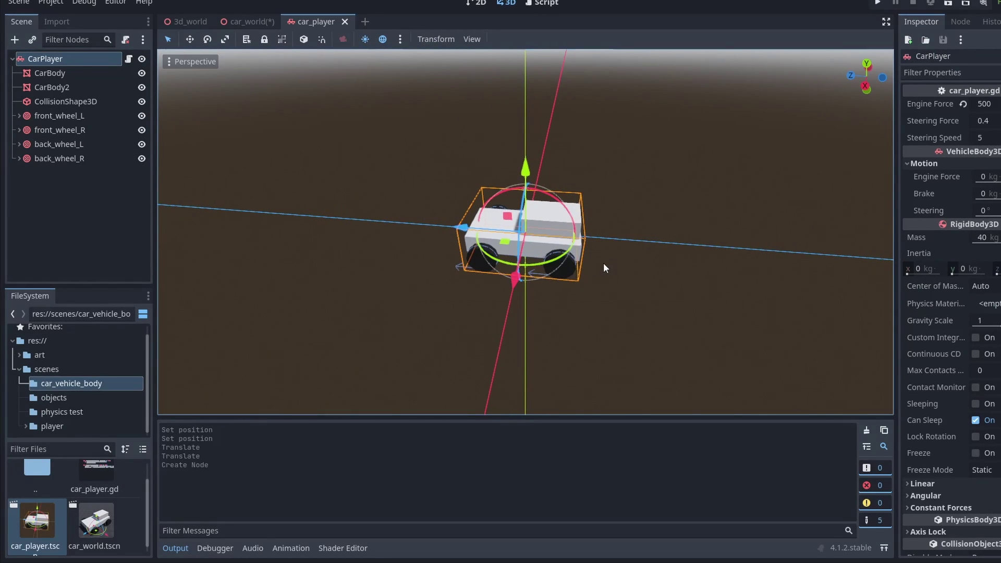
scroll(642, 283, up, 3)
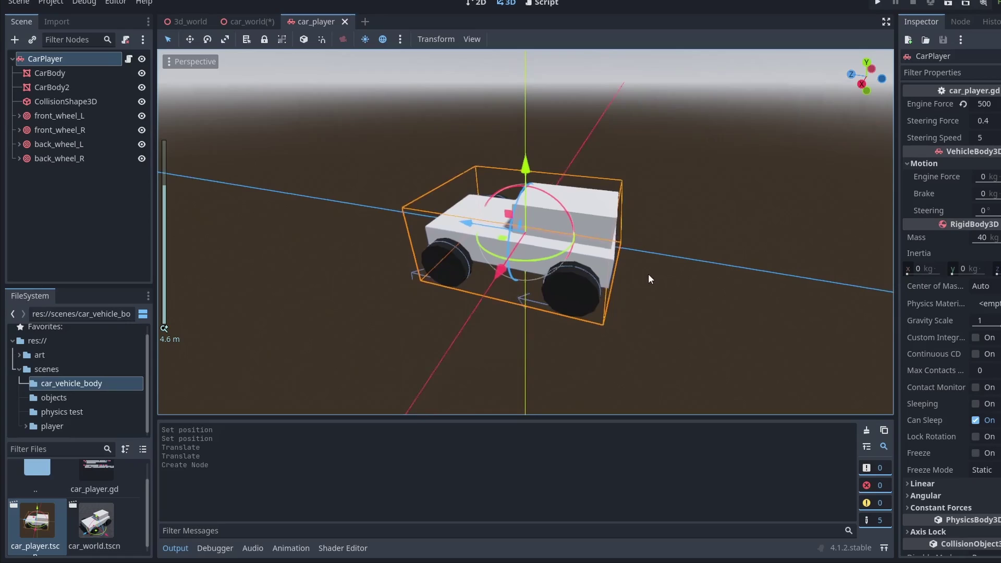
middle_drag(671, 286, 700, 187)
click(700, 187)
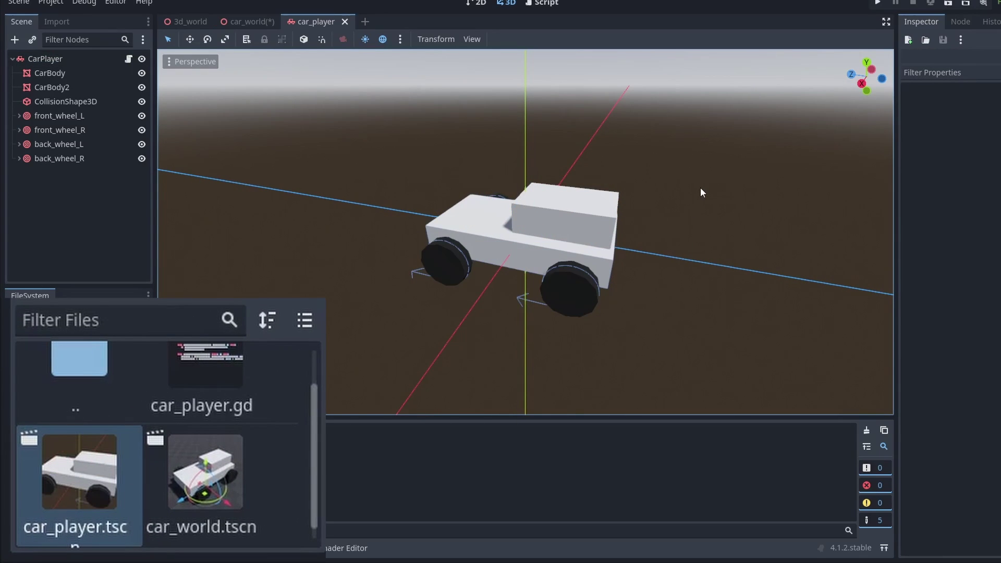
scroll(699, 186, down, 2)
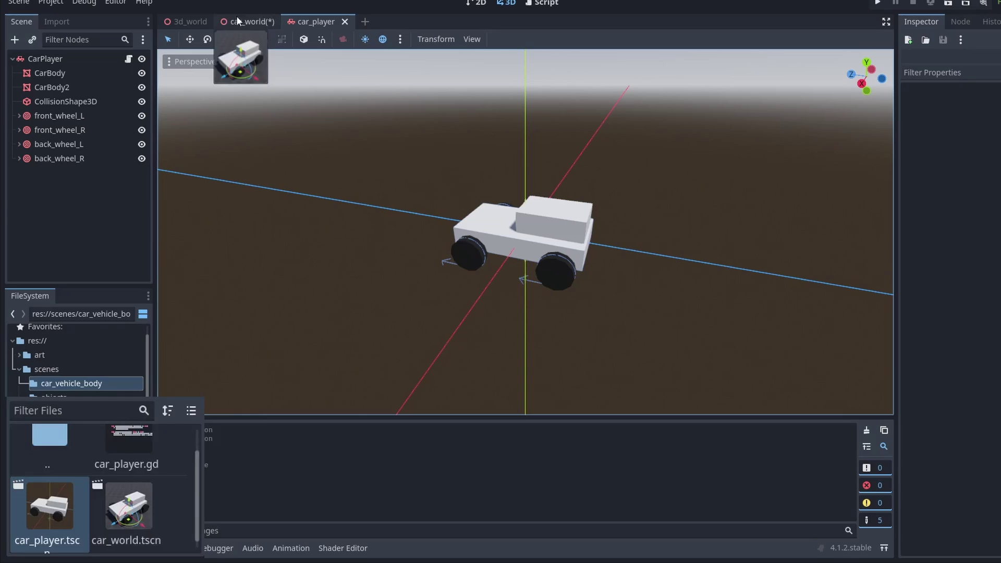
click(234, 21)
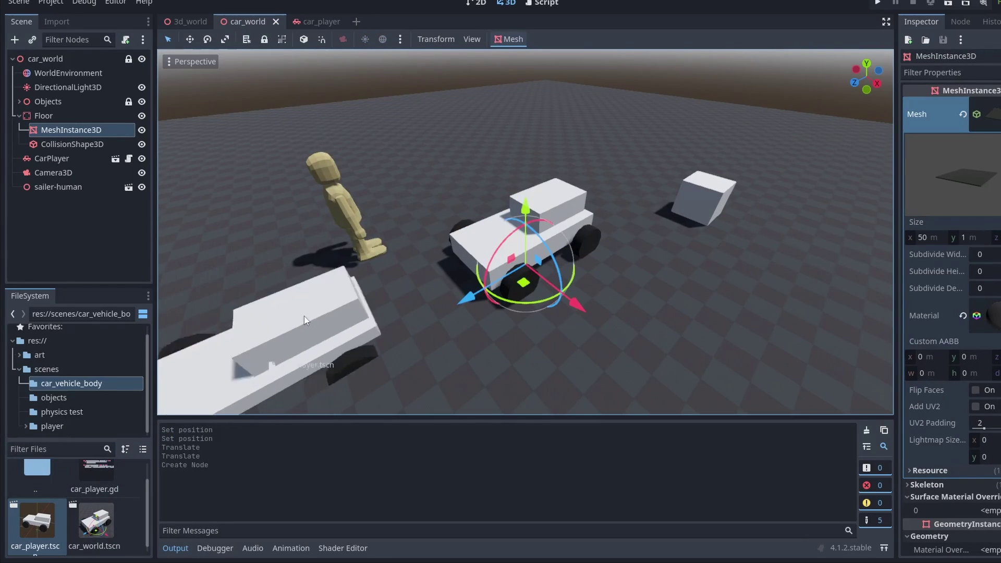
drag(33, 525, 438, 168)
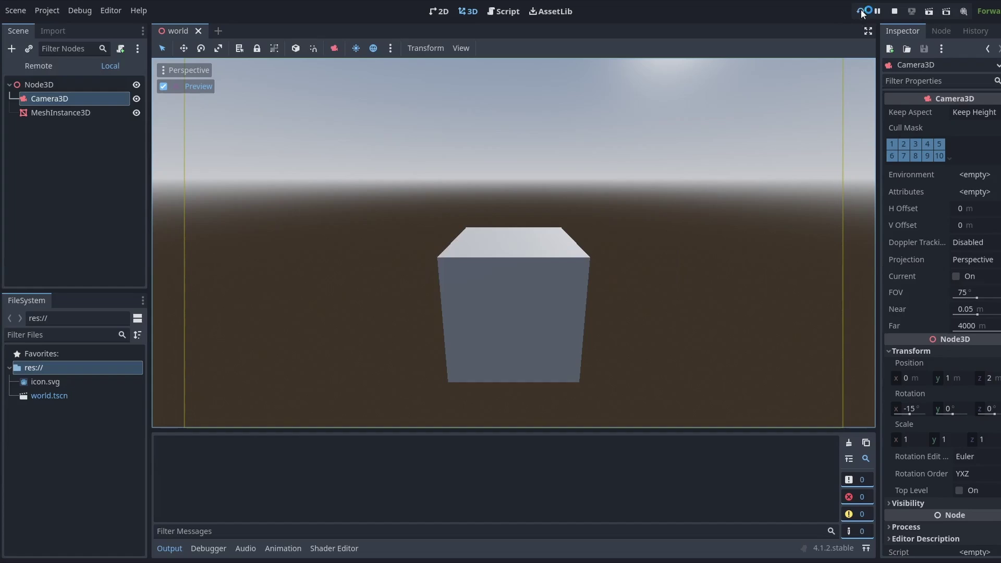
Test-run the game, turn off camera Preview, and add the preview sun as a DirectionalLight3D.
click(860, 12)
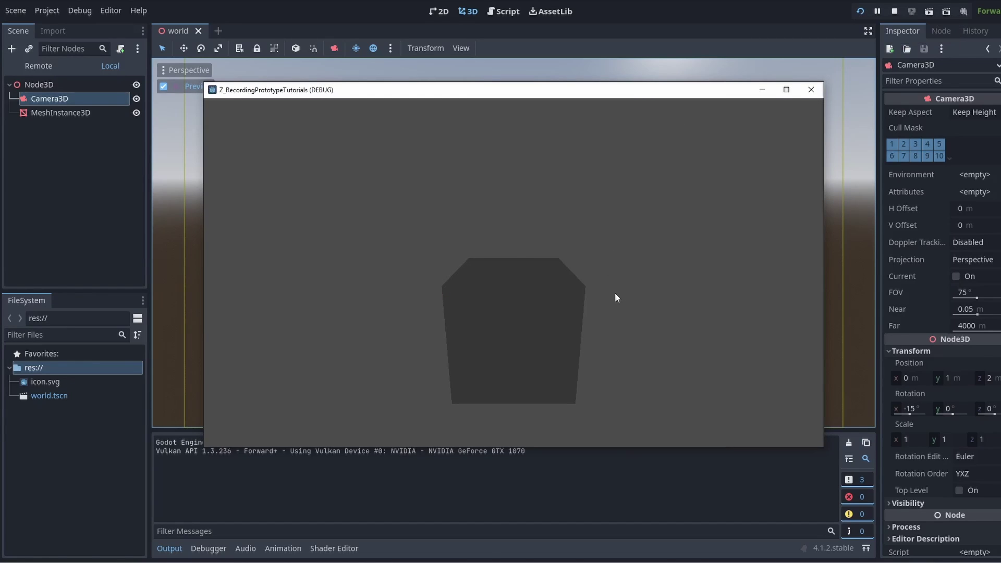
click(812, 89)
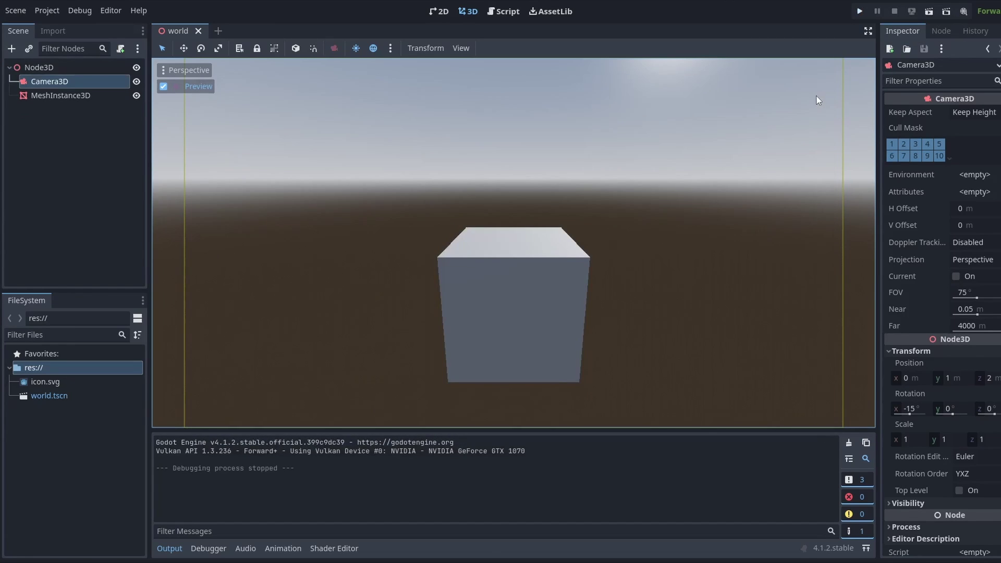
click(163, 85)
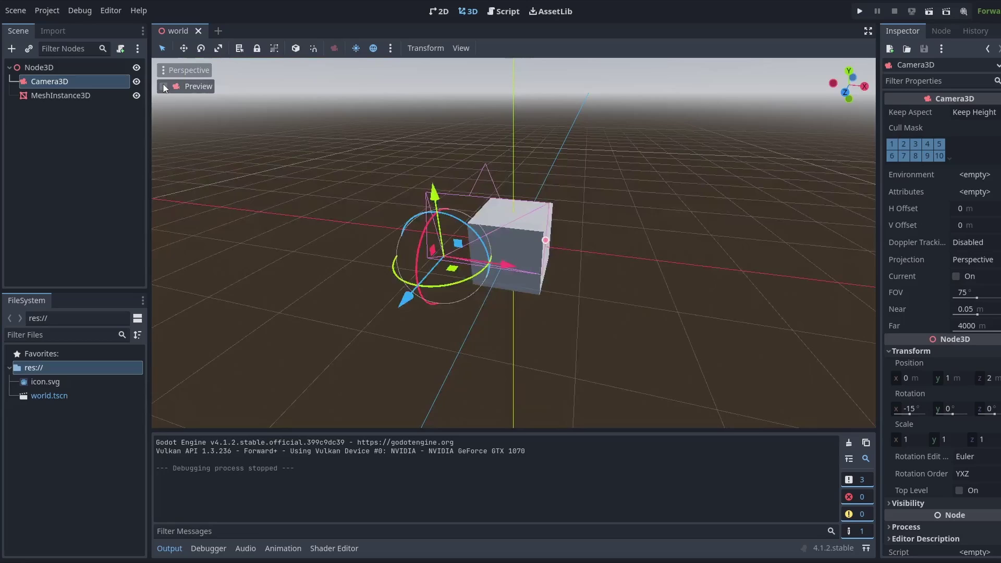
click(390, 48)
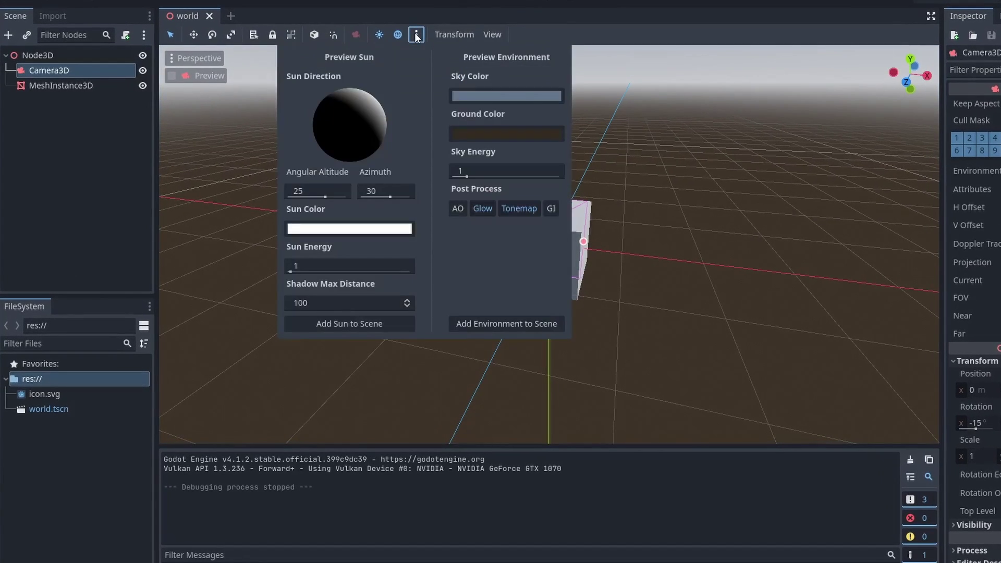
click(387, 322)
click(415, 34)
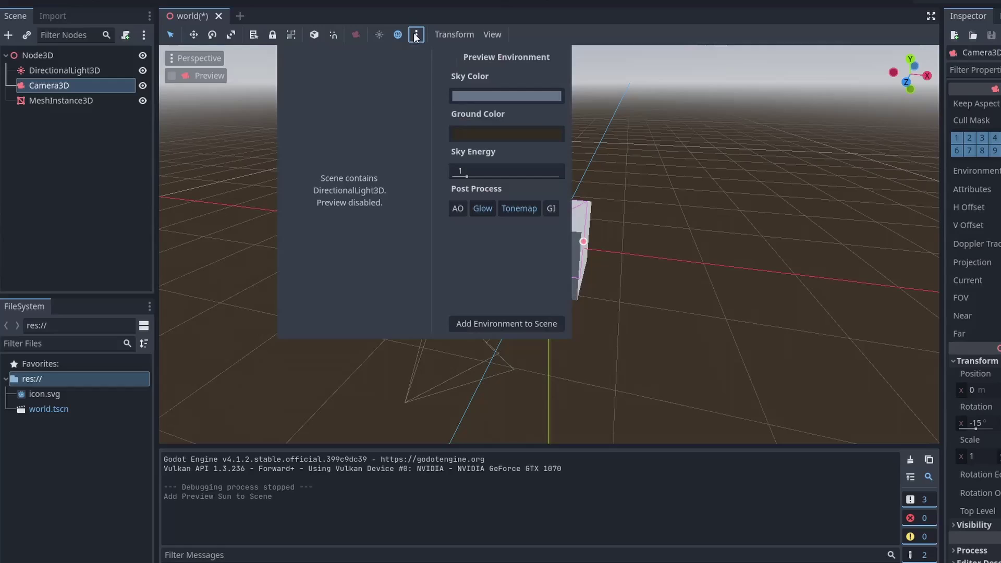
Add the preview WorldEnvironment, set MSAA 3D to 4× (Slow), and run the game.
click(501, 323)
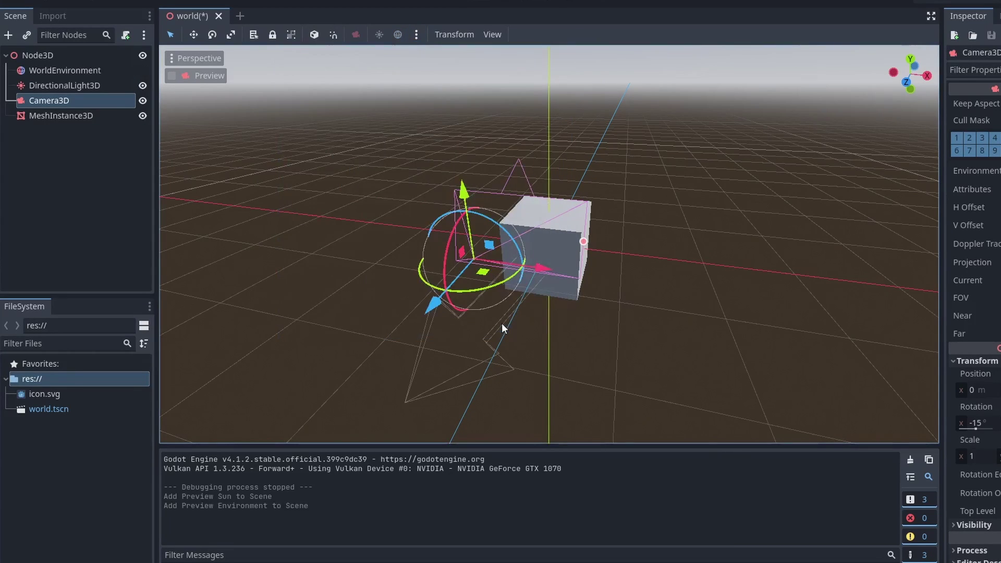
click(926, 2)
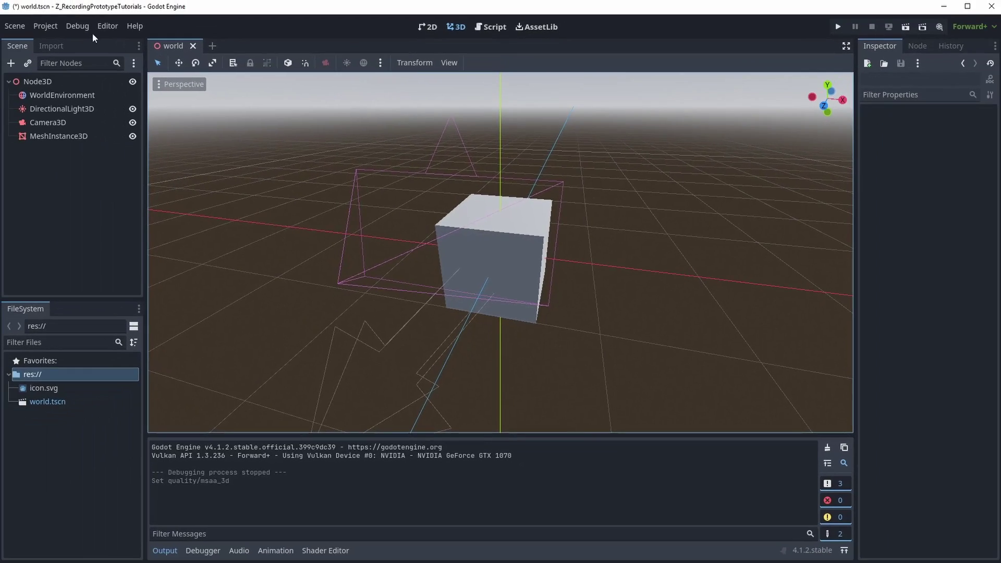
click(45, 25)
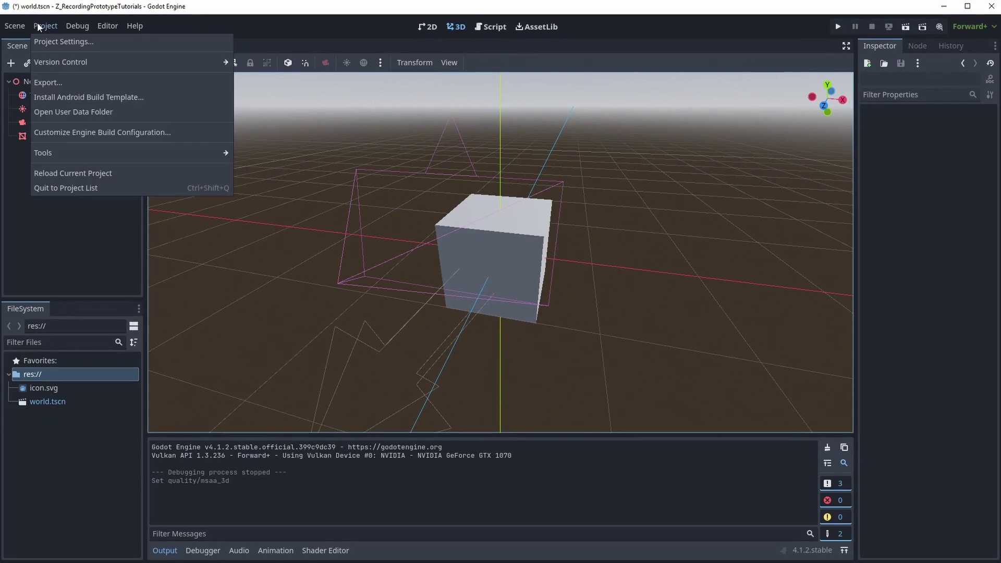
click(55, 38)
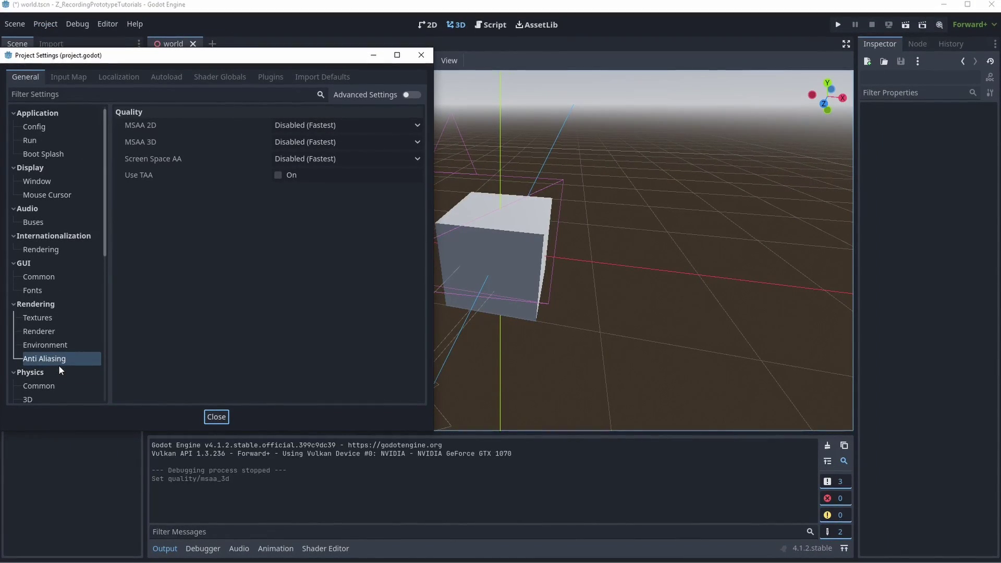
click(61, 360)
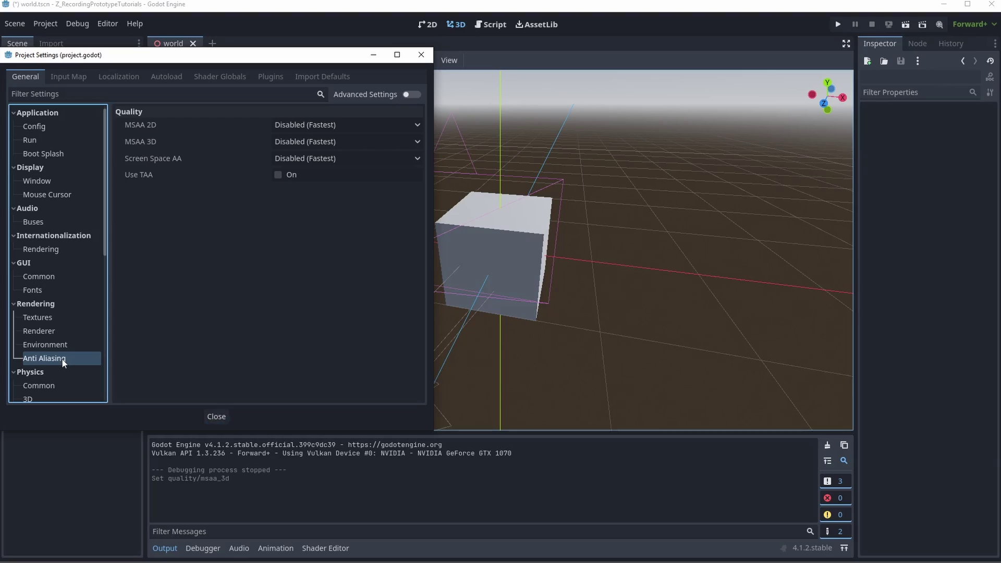
click(327, 141)
click(301, 186)
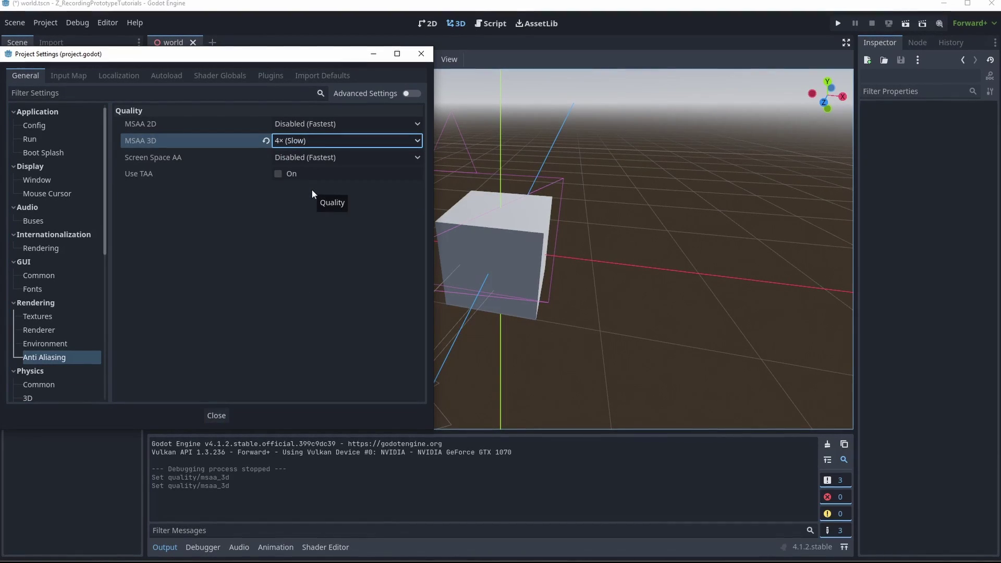
click(216, 417)
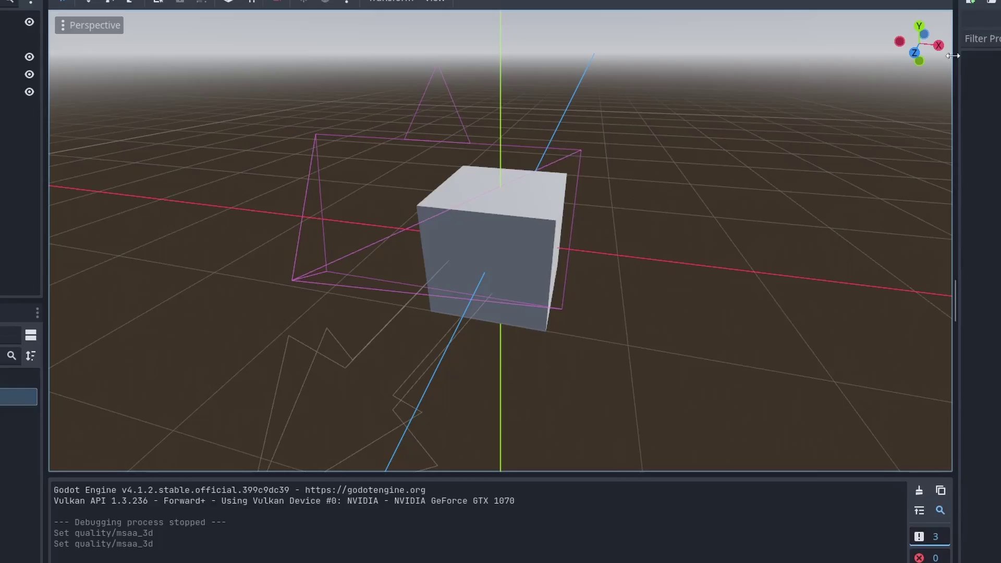
key(F5)
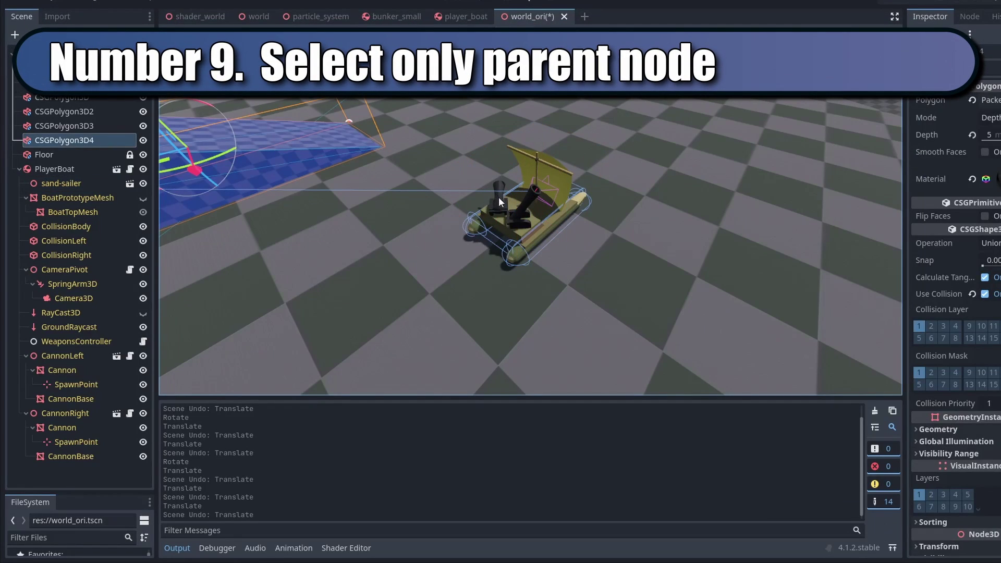
Undo the cannon move and make PlayerBoat's children selectable only as a group.
click(498, 196)
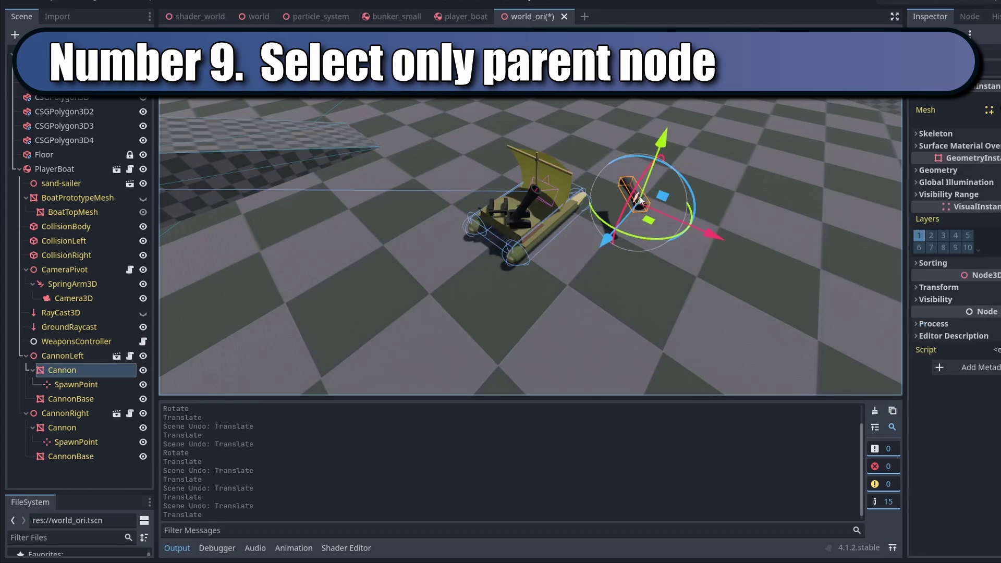
key(ctrl+z)
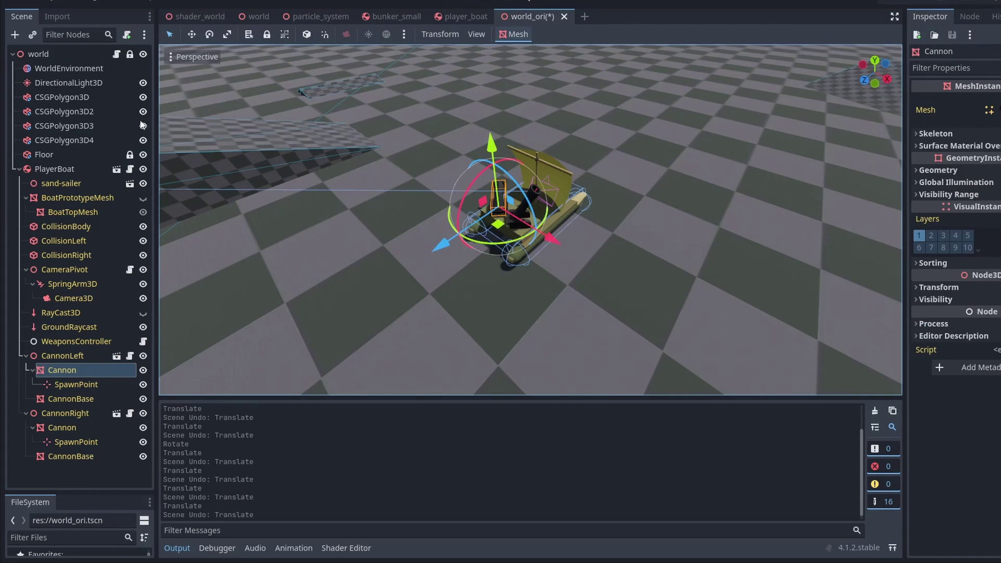
click(54, 169)
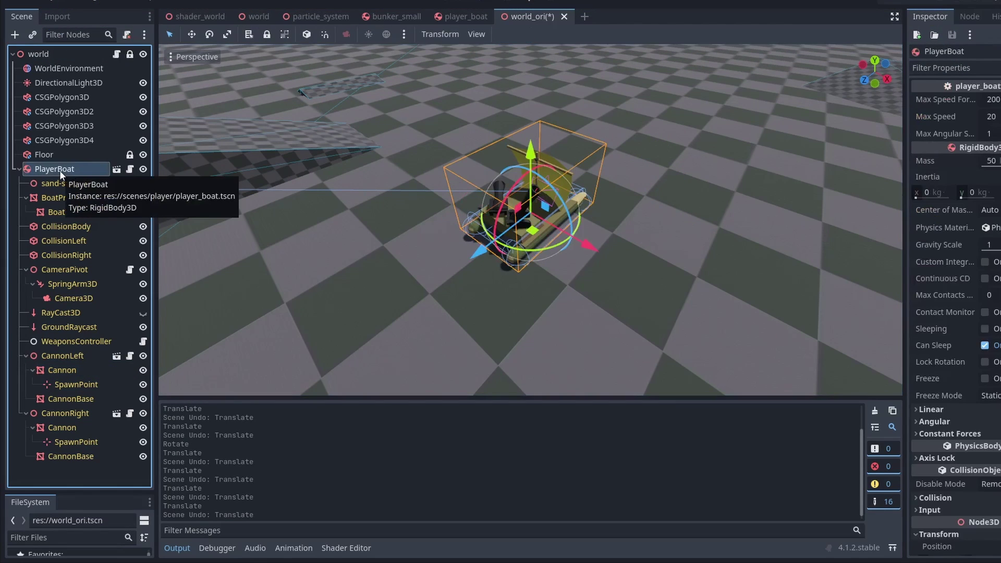
click(285, 36)
Undo the boat move, lock the Floor node, and select the boat past it.
click(308, 150)
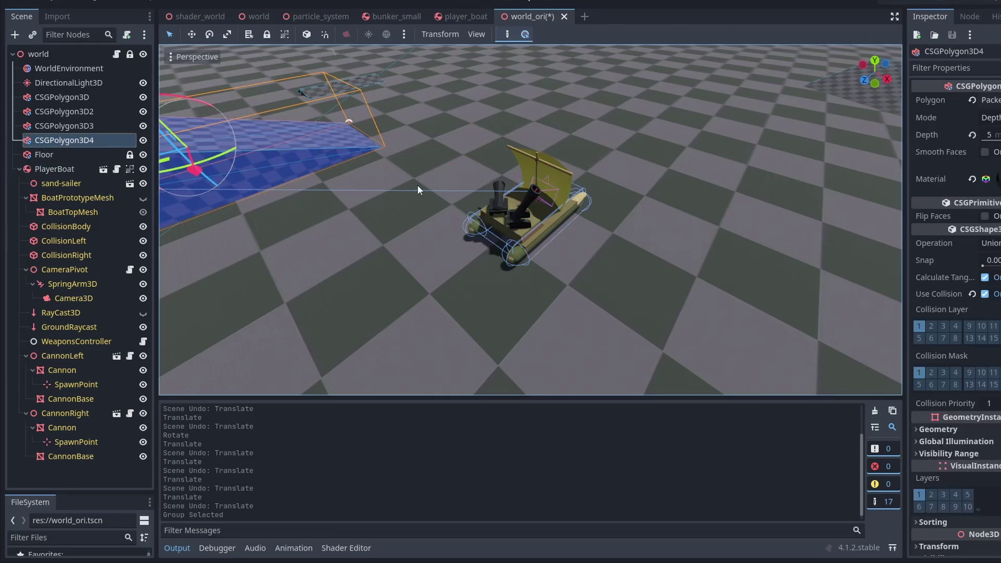
mouse_move(514, 214)
mouse_down()
mouse_move(538, 142)
mouse_move(537, 218)
mouse_up()
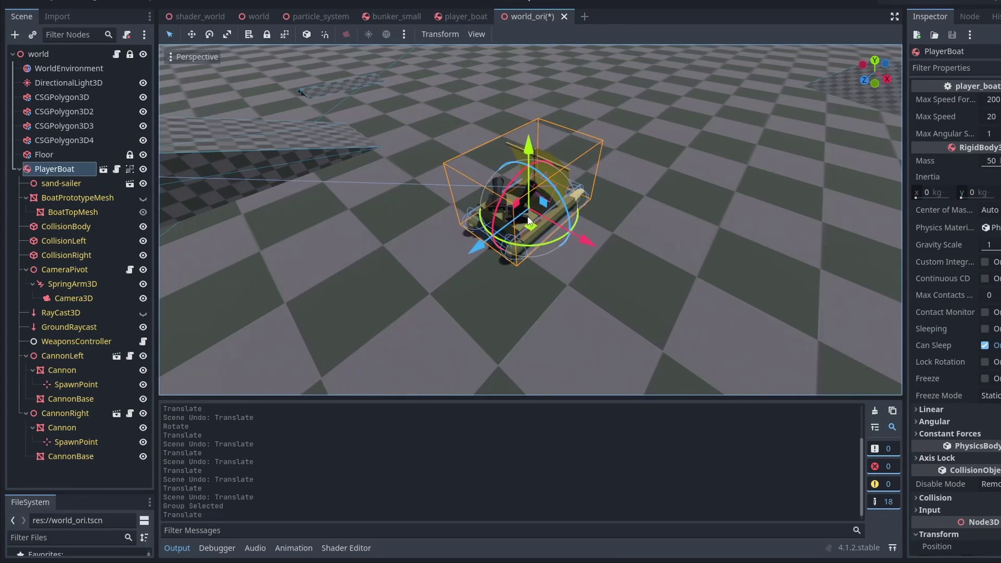
key(ctrl+z)
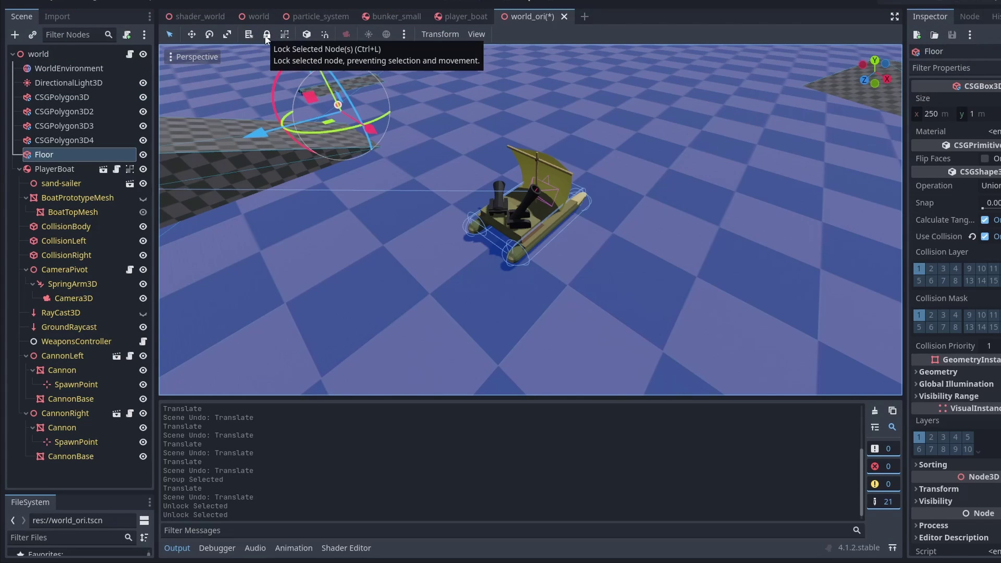
click(266, 33)
click(512, 213)
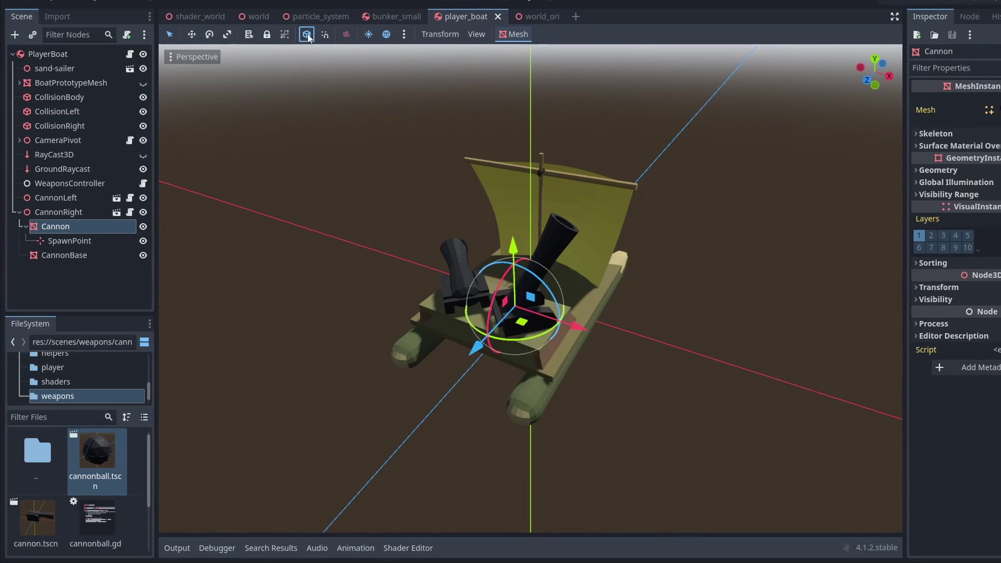
Turn on Use Local Space, then slide the Cannon along its own axis and rotate it steeper.
click(307, 34)
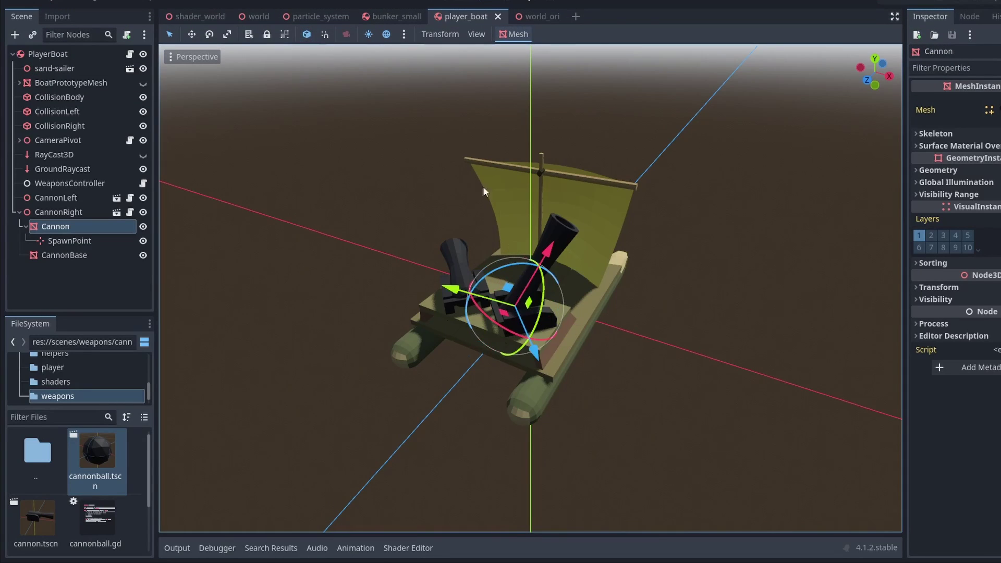
drag(552, 249, 581, 235)
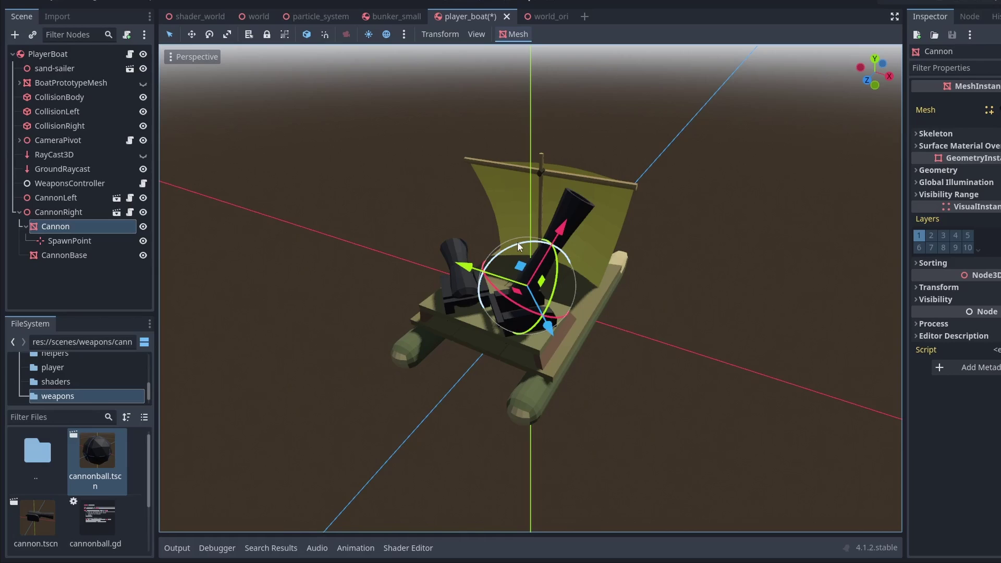
mouse_move(560, 254)
mouse_down()
mouse_move(491, 266)
mouse_move(569, 249)
mouse_up()
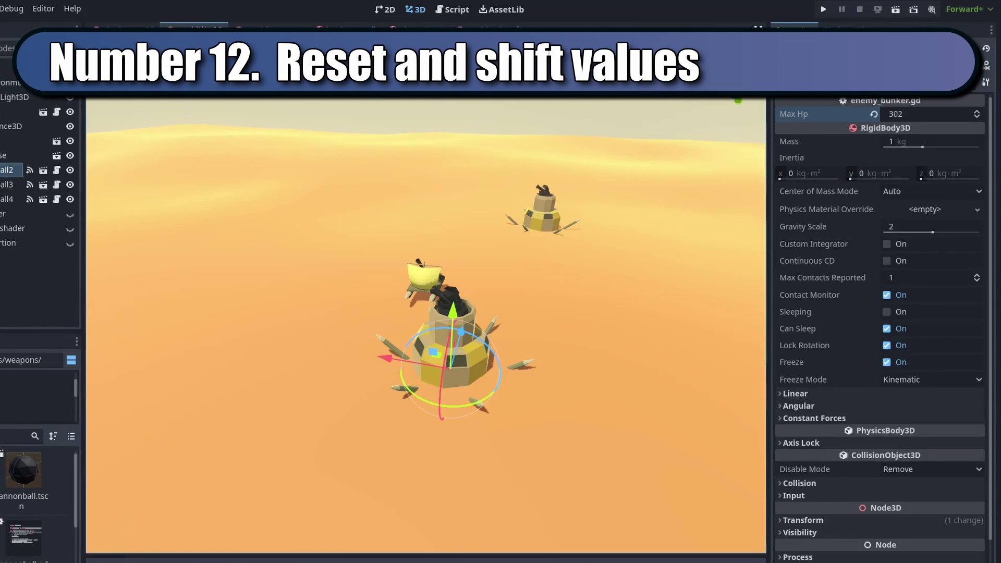
Reset the bunker's Gravity Scale, Mass and Max Hp (back to 2) to their default values.
drag(908, 226, 932, 225)
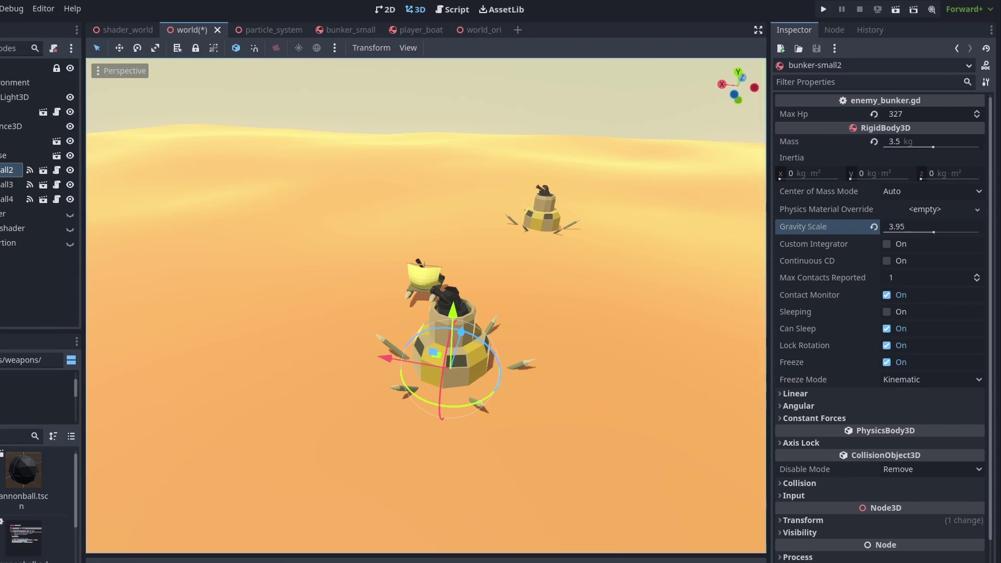
click(874, 227)
click(874, 140)
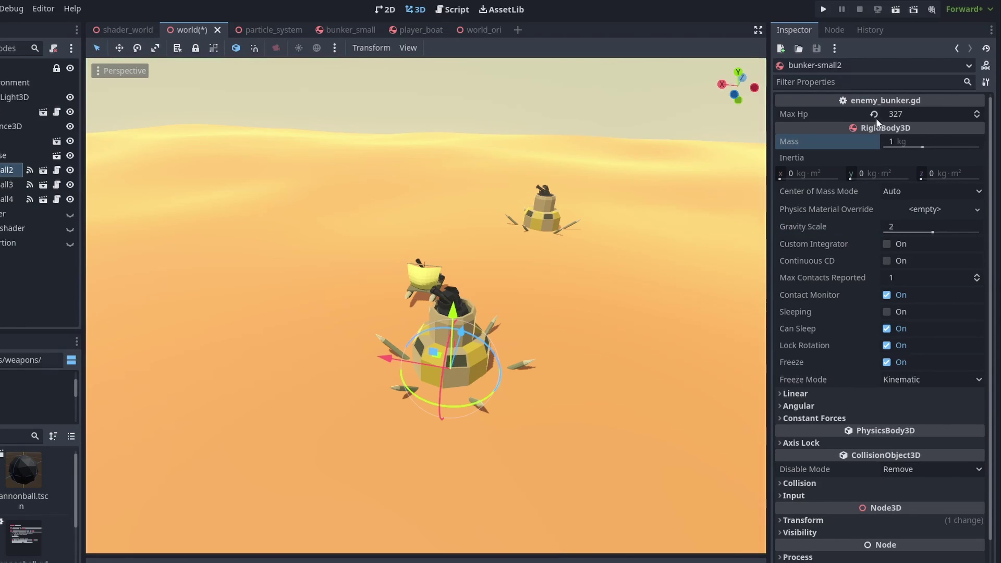
click(873, 114)
Drag-adjust the bunker's Mass up and down, finishing on a small fine-tuned value.
drag(907, 142, 881, 143)
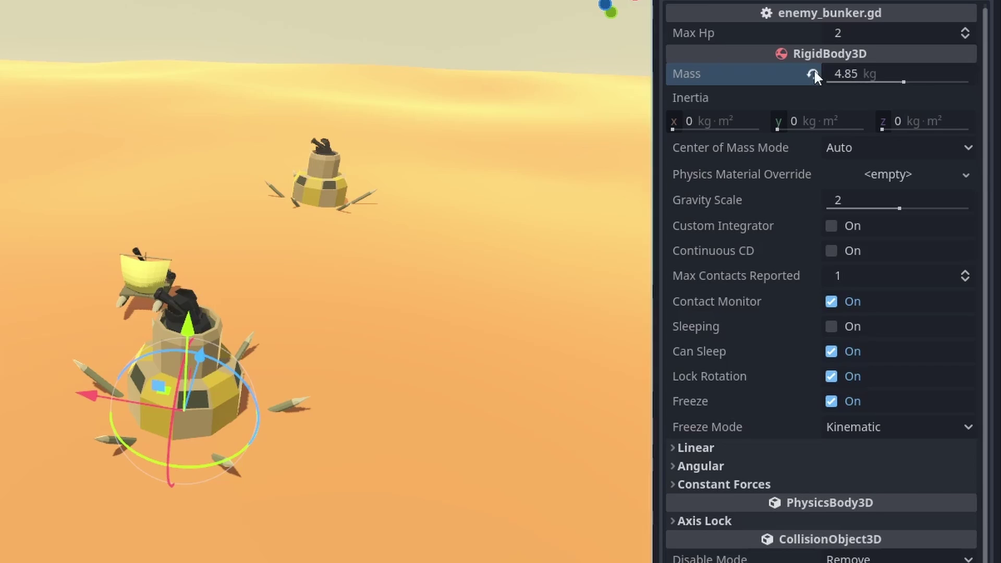
drag(900, 79, 891, 79)
drag(882, 81, 941, 82)
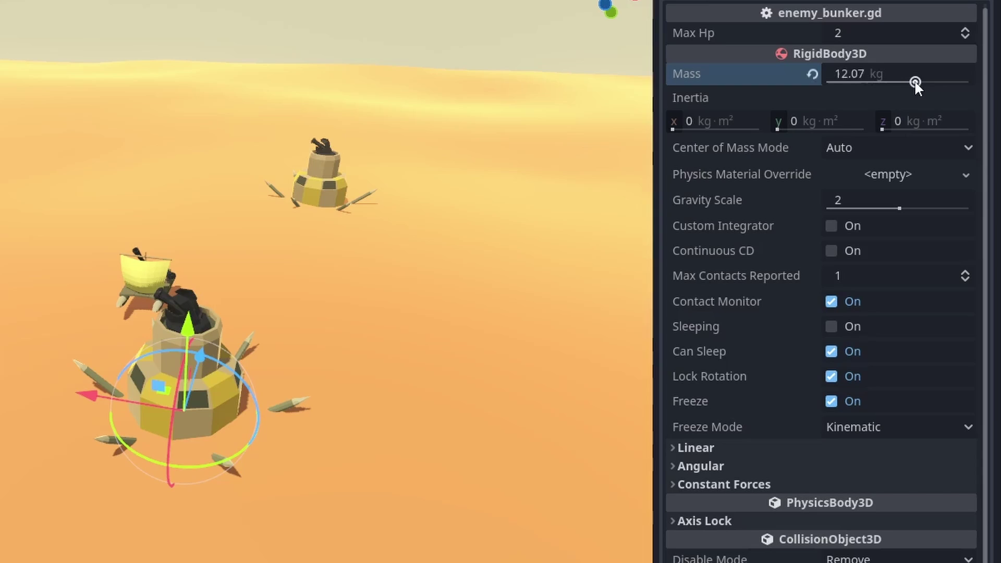
drag(874, 80, 863, 81)
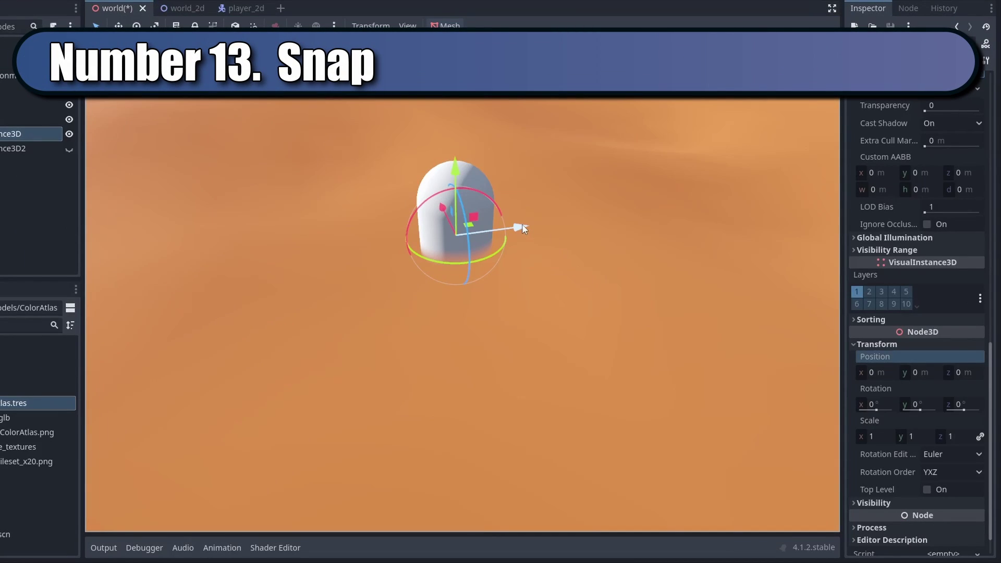
Snap-move the capsule along its Z axis and snap-rotate it about the X axis.
mouse_move(521, 226)
mouse_down()
mouse_move(605, 213)
mouse_move(415, 238)
mouse_move(493, 229)
mouse_up()
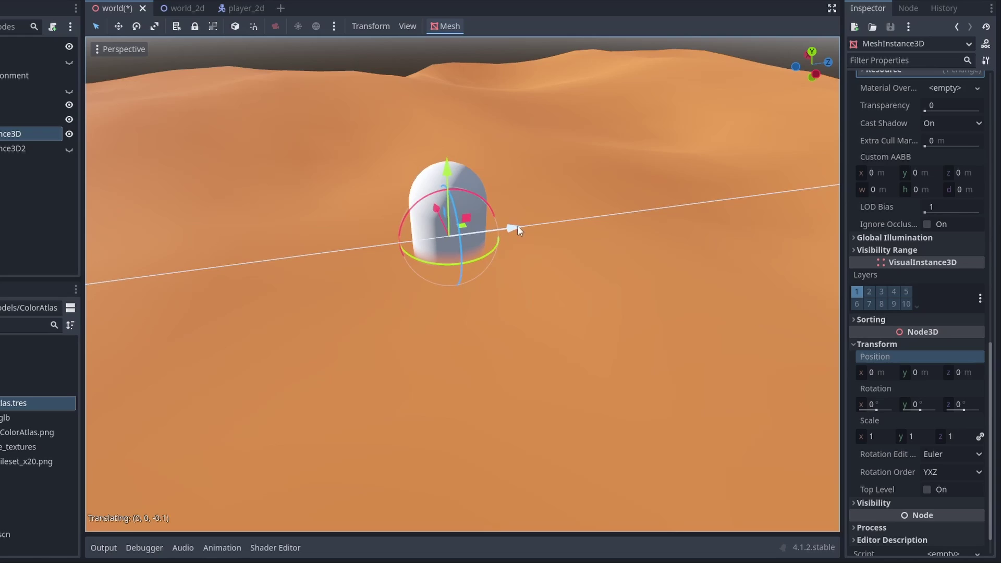
drag(384, 220, 409, 209)
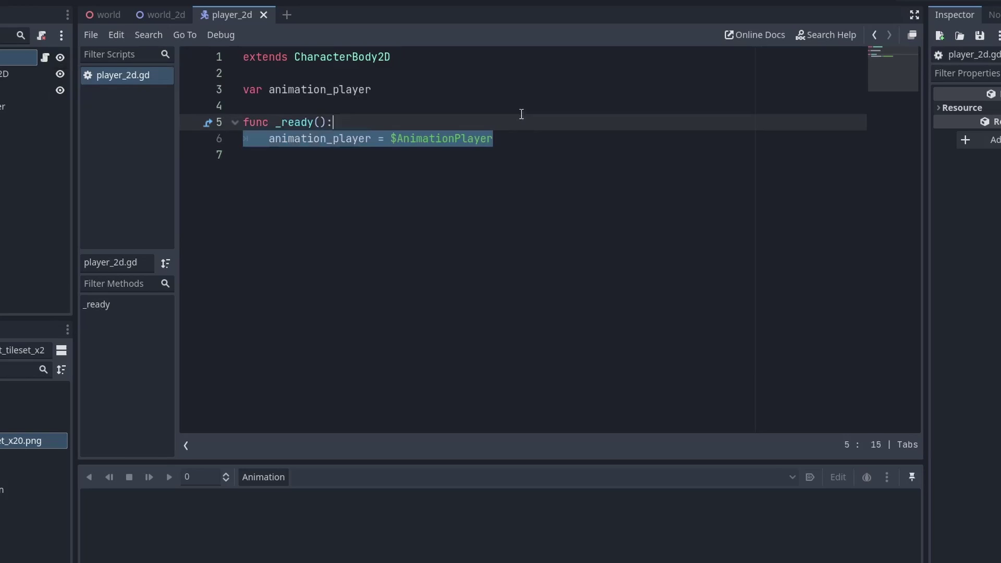
drag(520, 115, 514, 92)
key(Home)
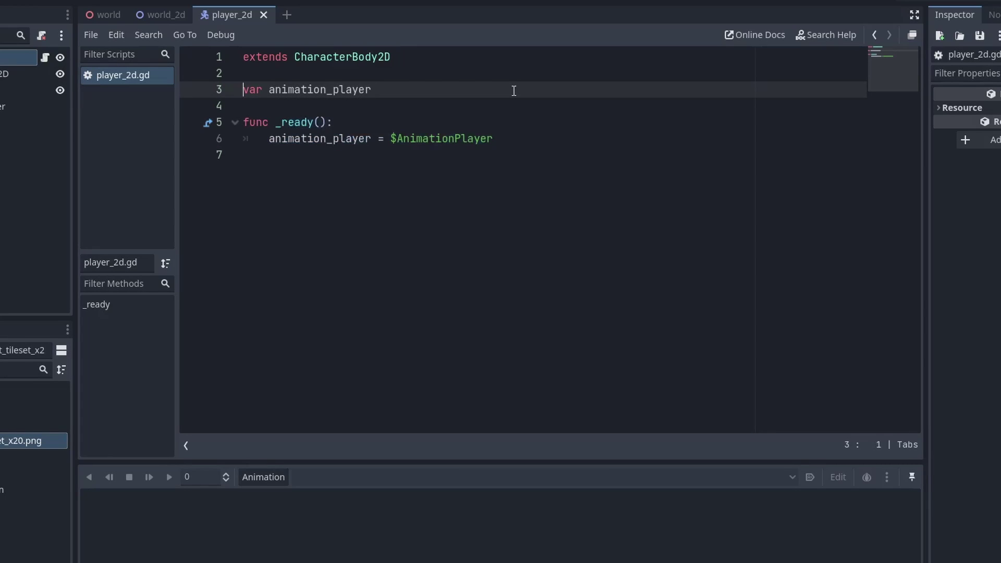
text(@onready)
key(End)
text(= )
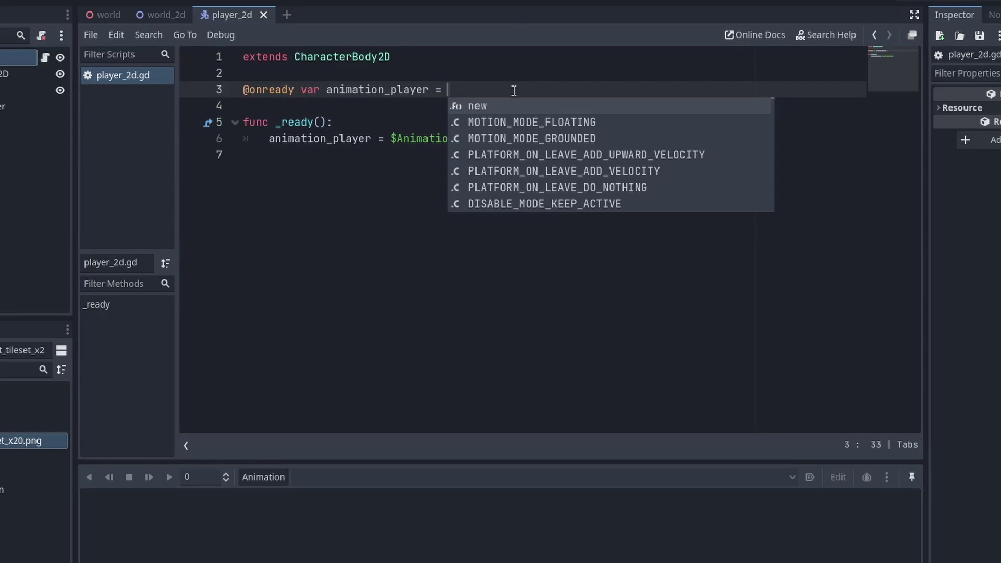
text($AnimationP)
key(Tab)
Delete the _ready function block from player_2d.gd.
click(531, 154)
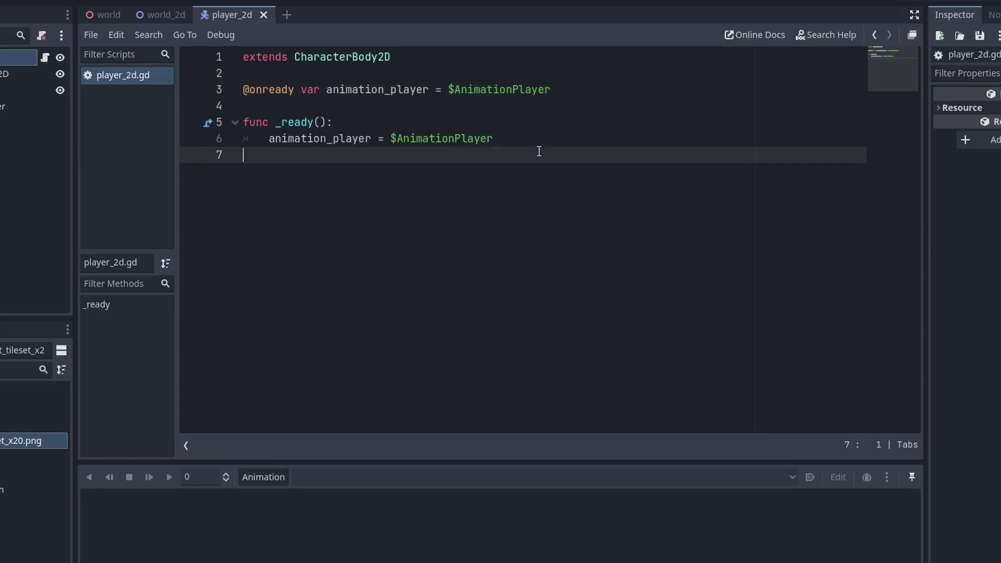
drag(531, 154, 525, 110)
key(Delete)
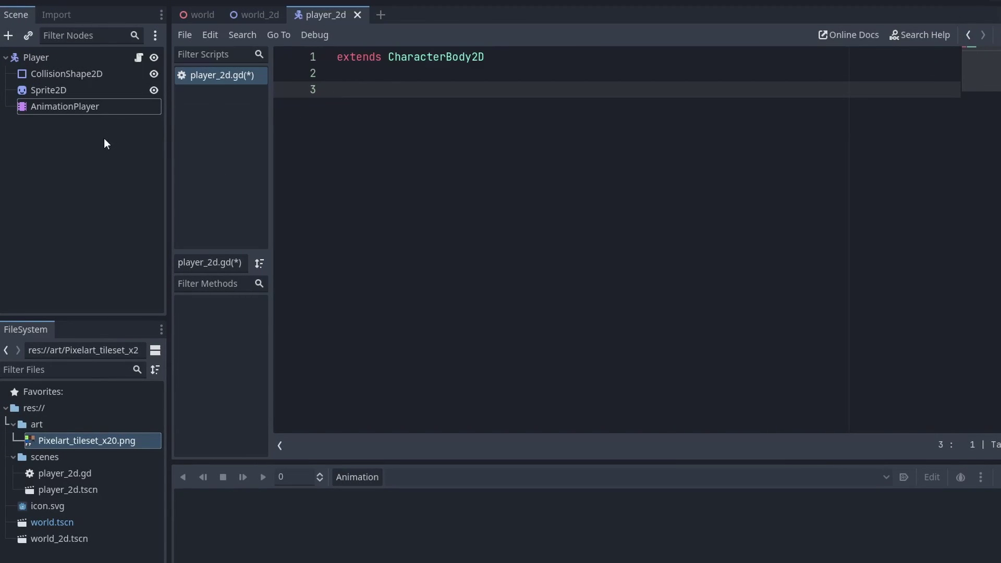
Drag the AnimationPlayer node and cannonball.tscn into the scripts to insert their paths.
click(69, 108)
drag(69, 108, 364, 101)
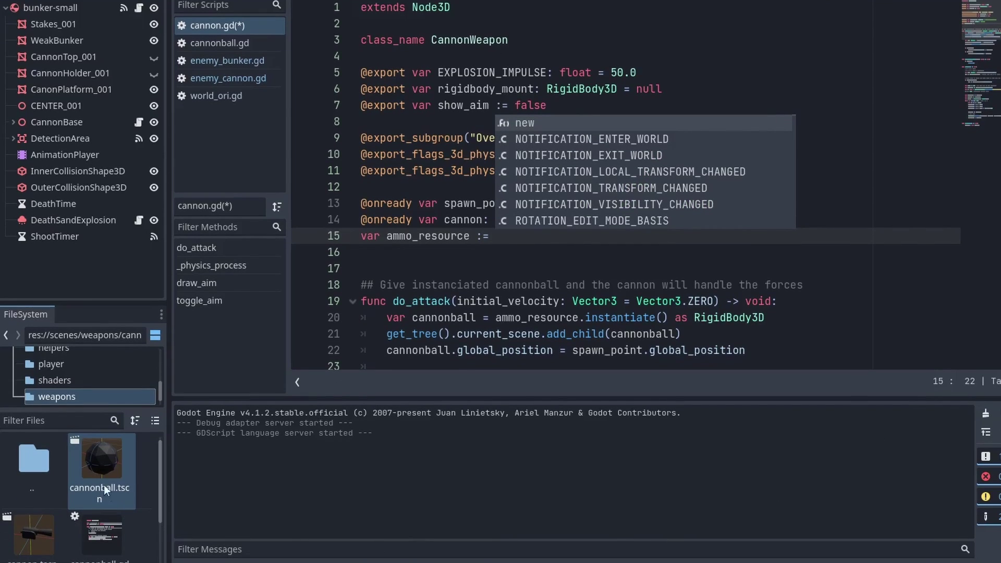
drag(104, 469, 523, 227)
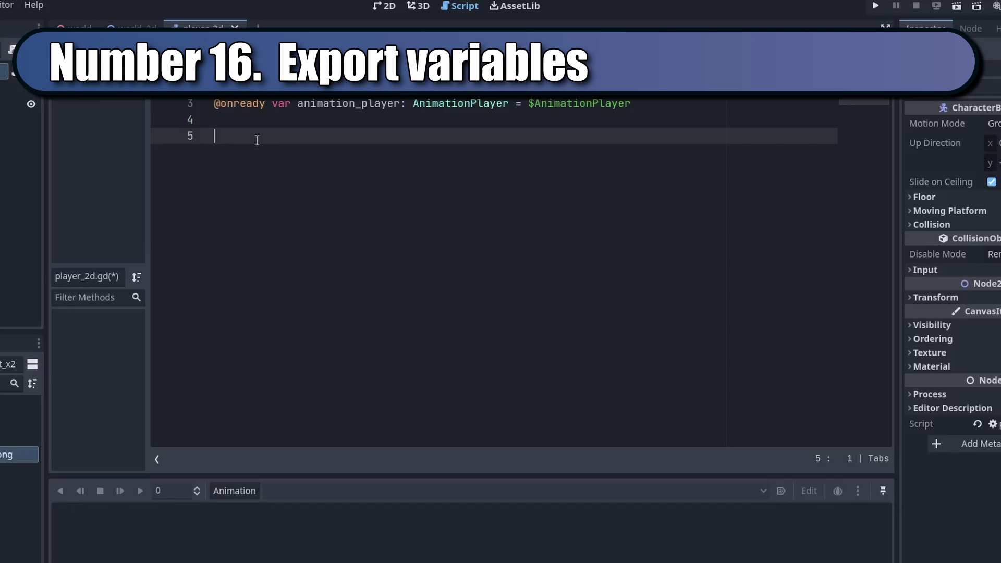
text(expo)
text(rt)
text( var speed = 10)
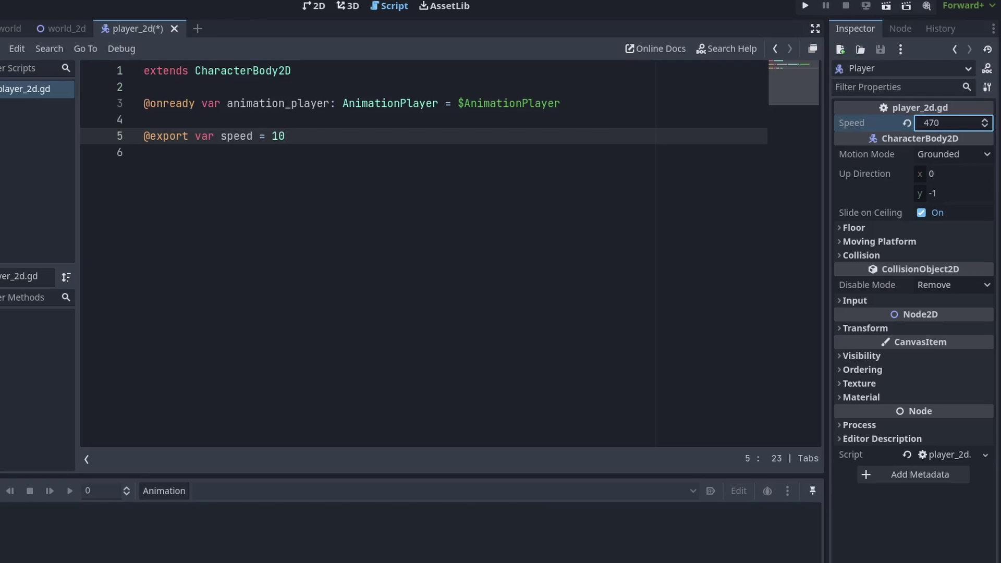
Save the exported float speed (default 10), then revert and nudge Speed in the Inspector.
click(907, 123)
key(ctrl+s)
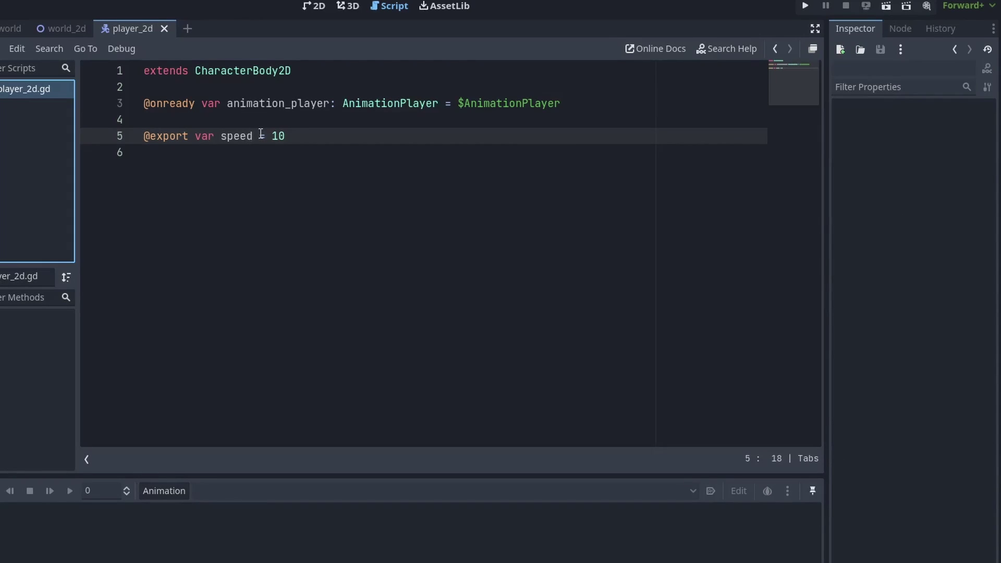
click(252, 136)
text(float)
key(Escape)
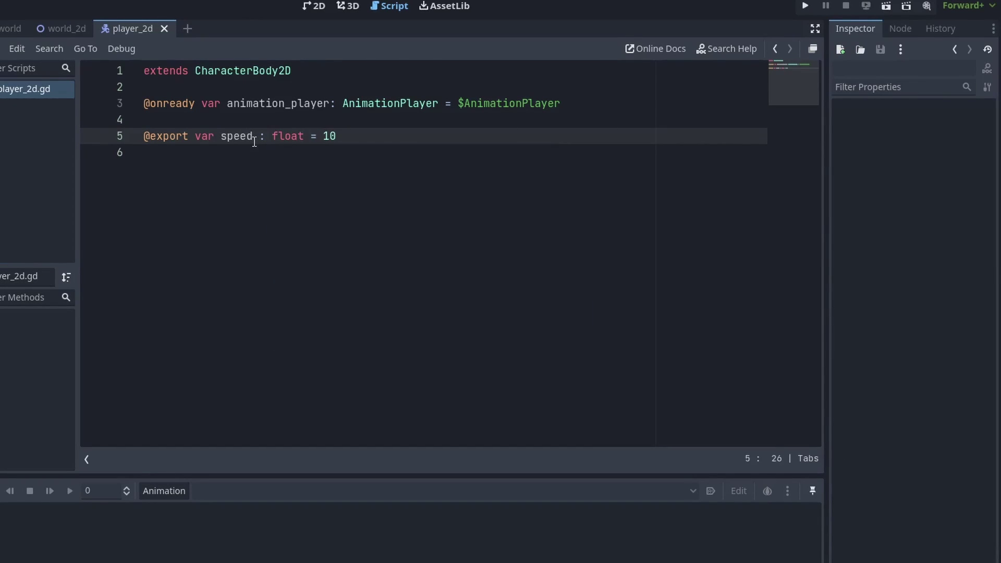
drag(946, 123, 949, 123)
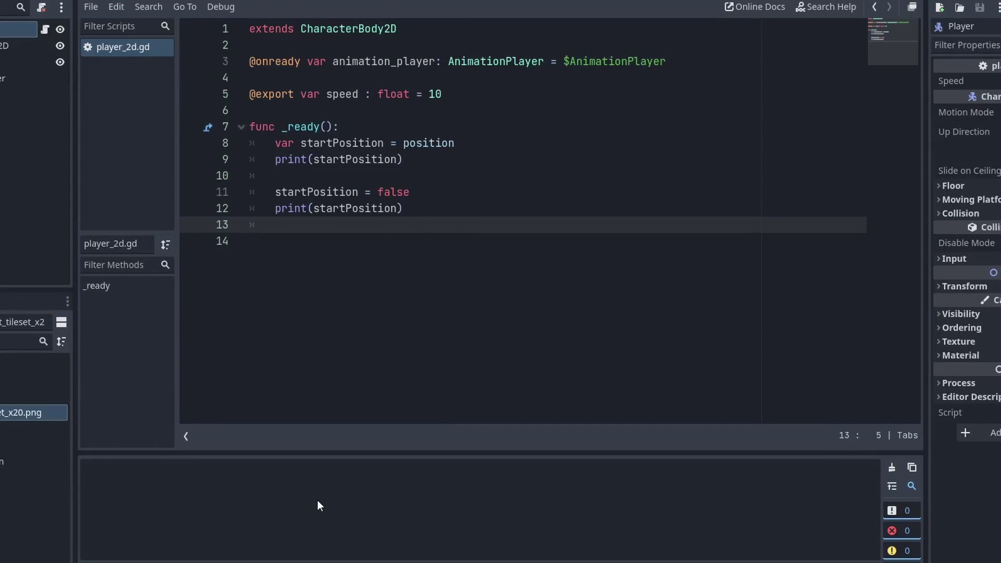
Run the game, then replace startPosition's Vector2 annotation with inferred := typing on line 8.
key(F5)
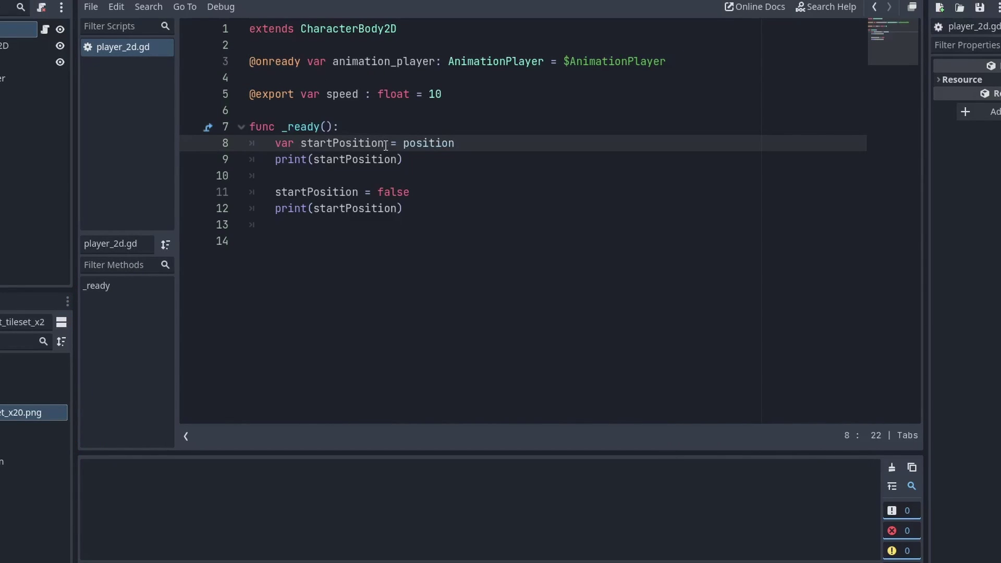
text(: Ve)
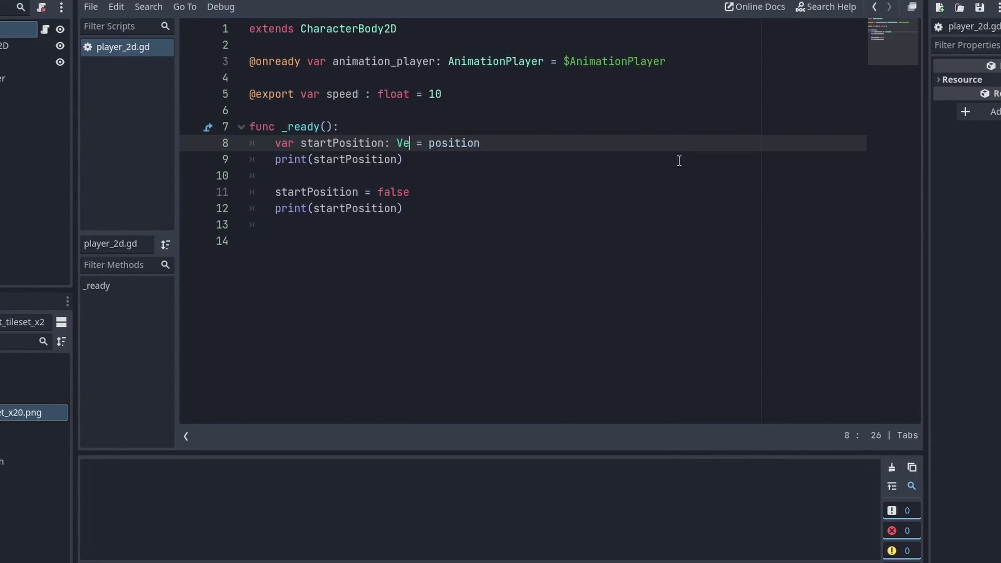
text(ctor2)
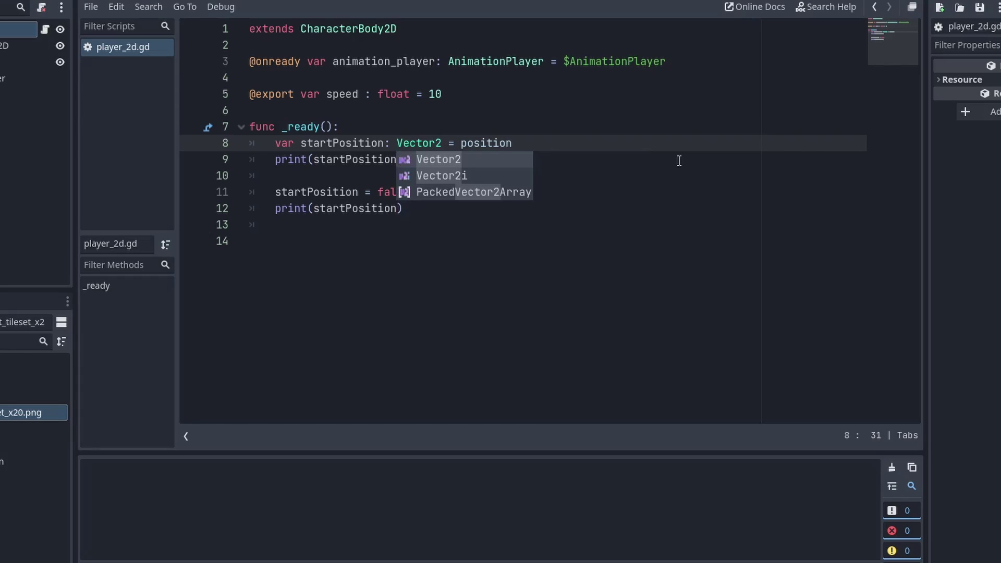
key(Down)
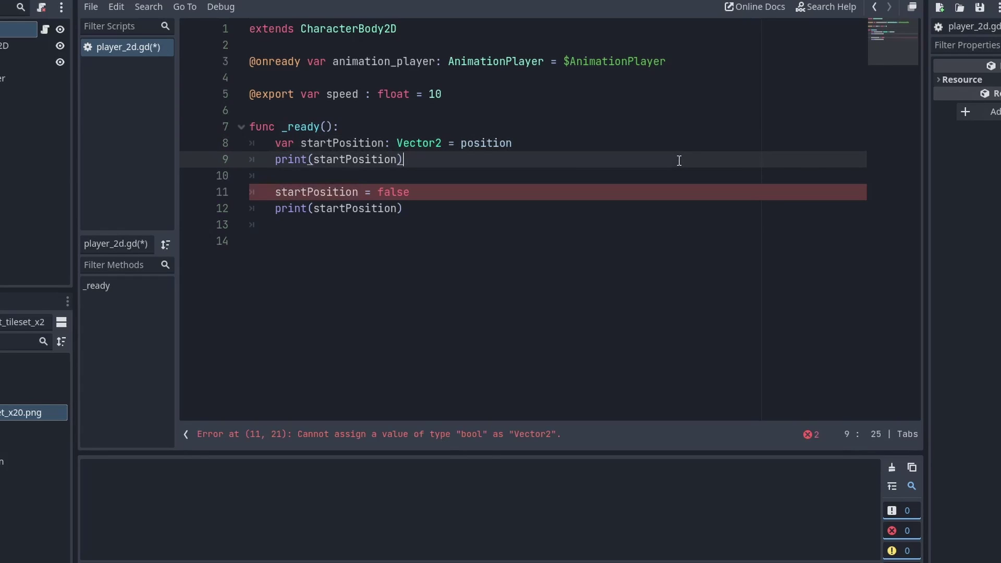
double_click(431, 140)
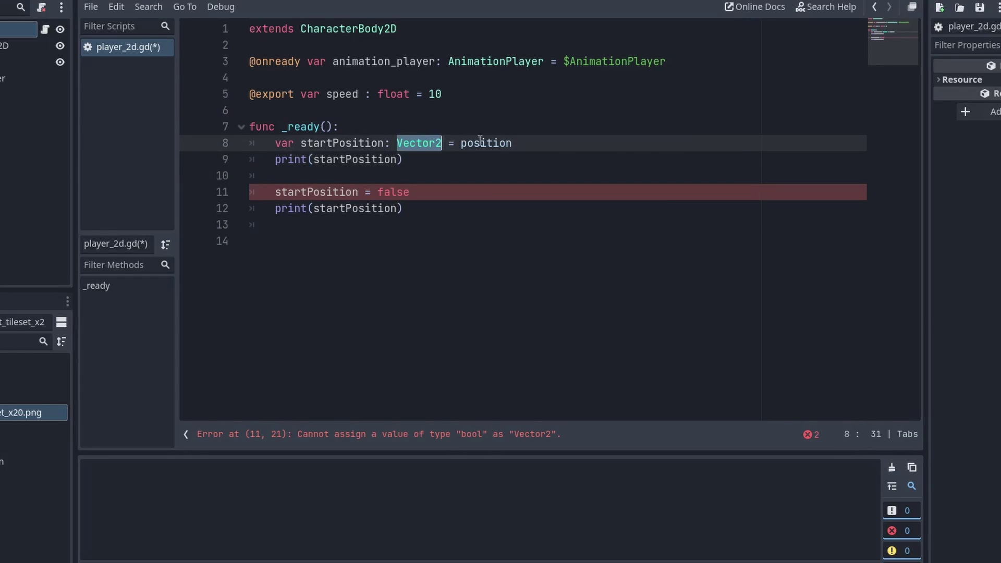
key(BackSpace)
key(BackSpace)
key(BackSpace)
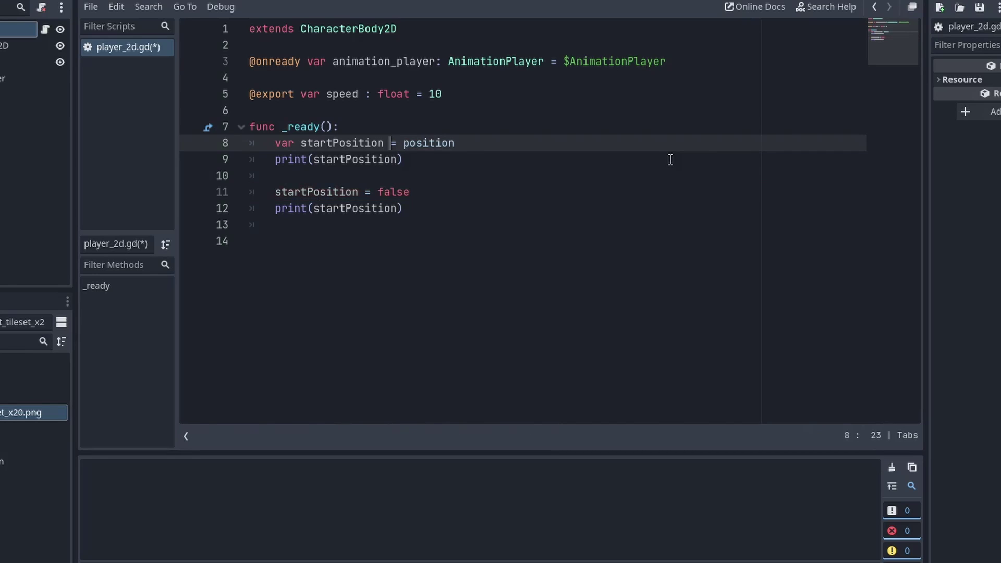
text(:)
click(669, 160)
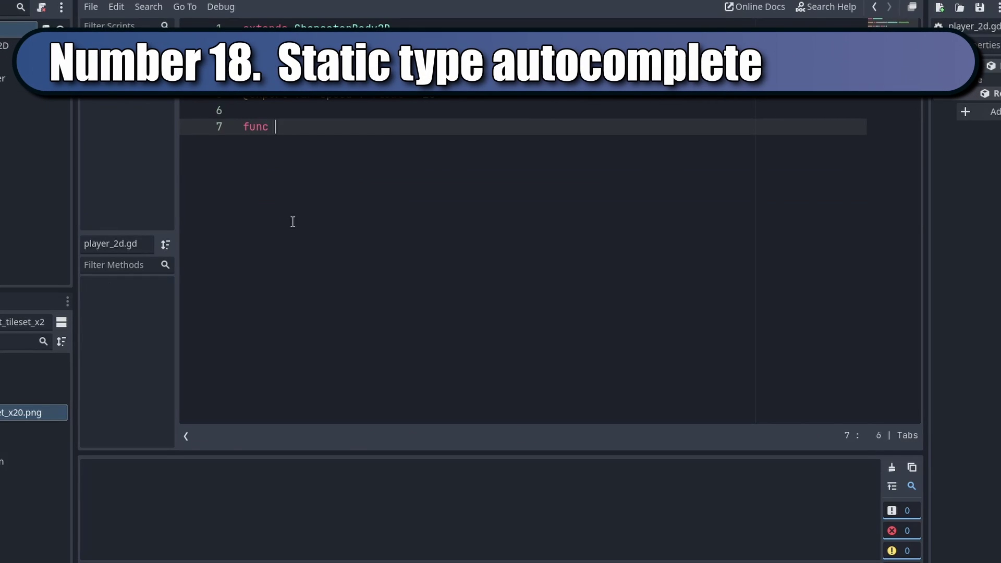
text(hy)
Insert an untyped _physics_process completion, then delete that declaration on line 7.
key(Return)
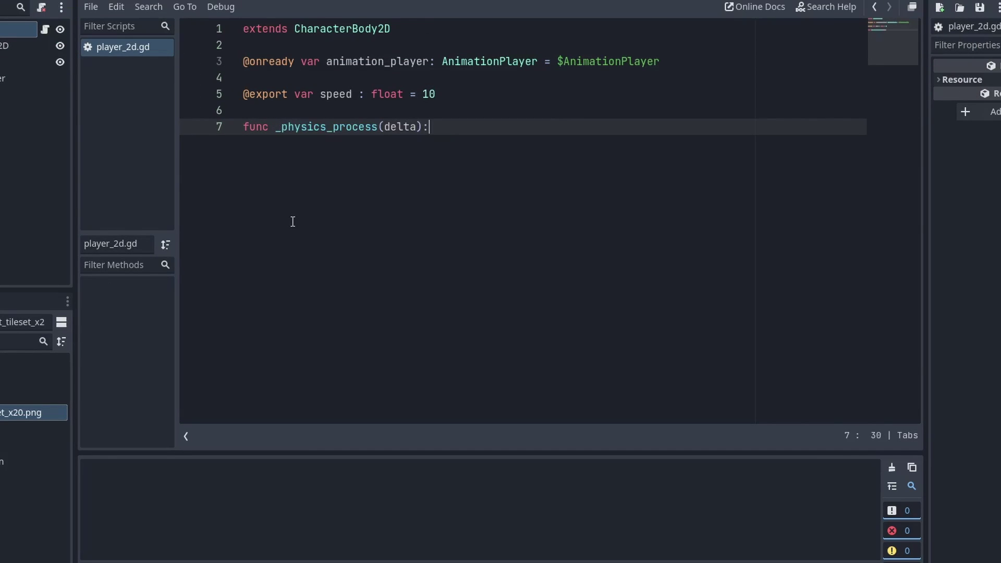
key(shift+Home)
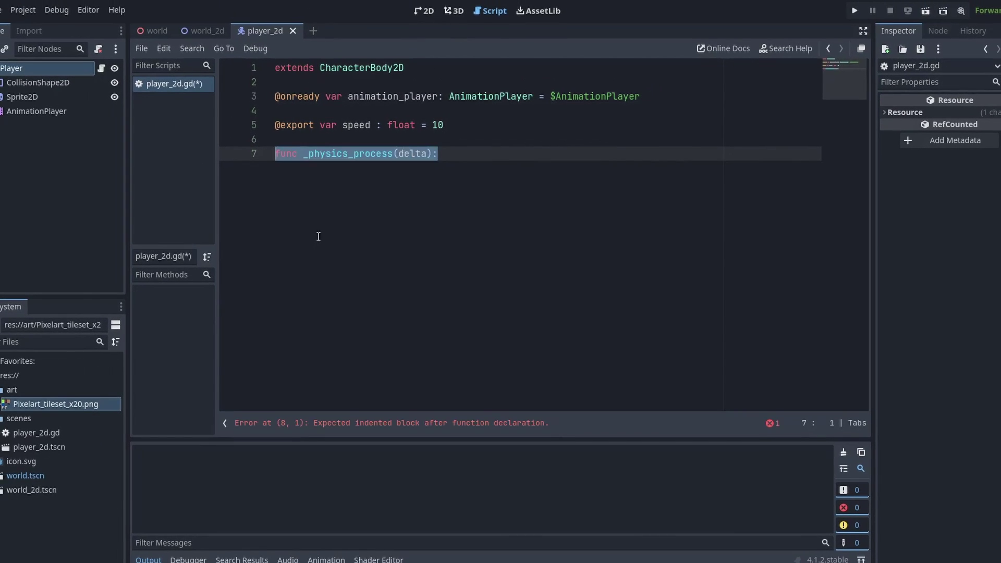
key(BackSpace)
Turn on Add Type Hints in Text Editor > Completion and re-complete _physics_process with types.
click(96, 13)
click(120, 28)
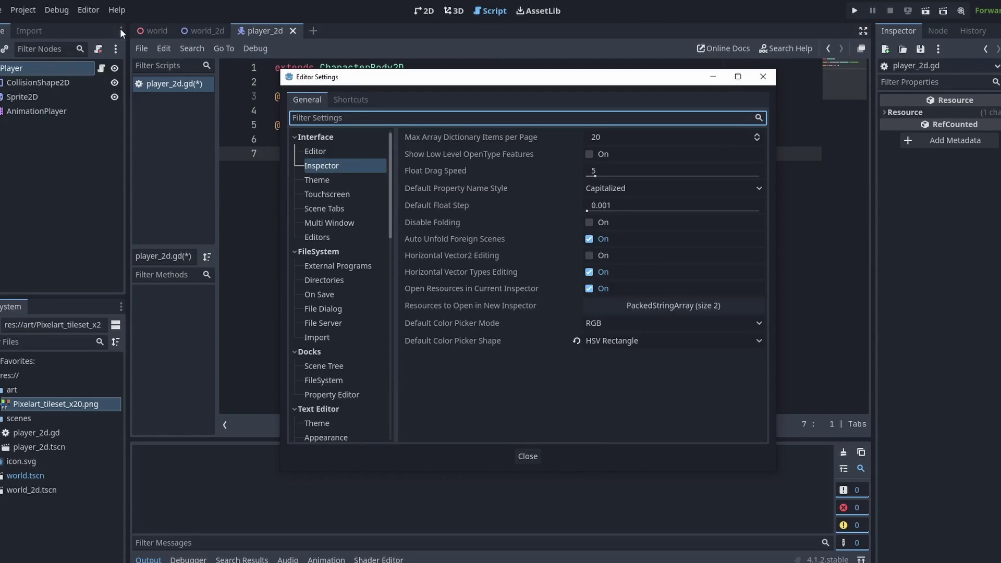
scroll(324, 271, down, 3)
click(334, 286)
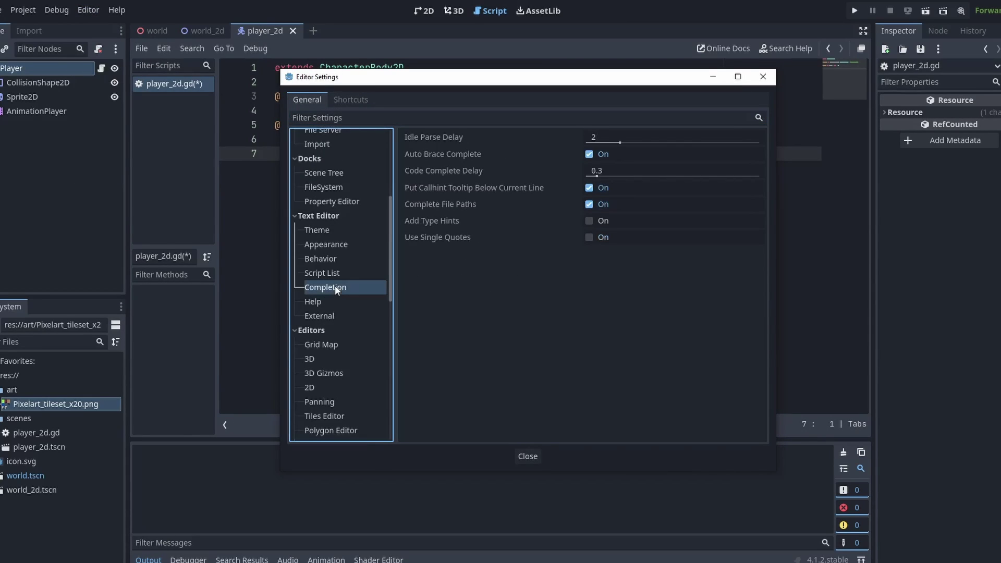
click(589, 220)
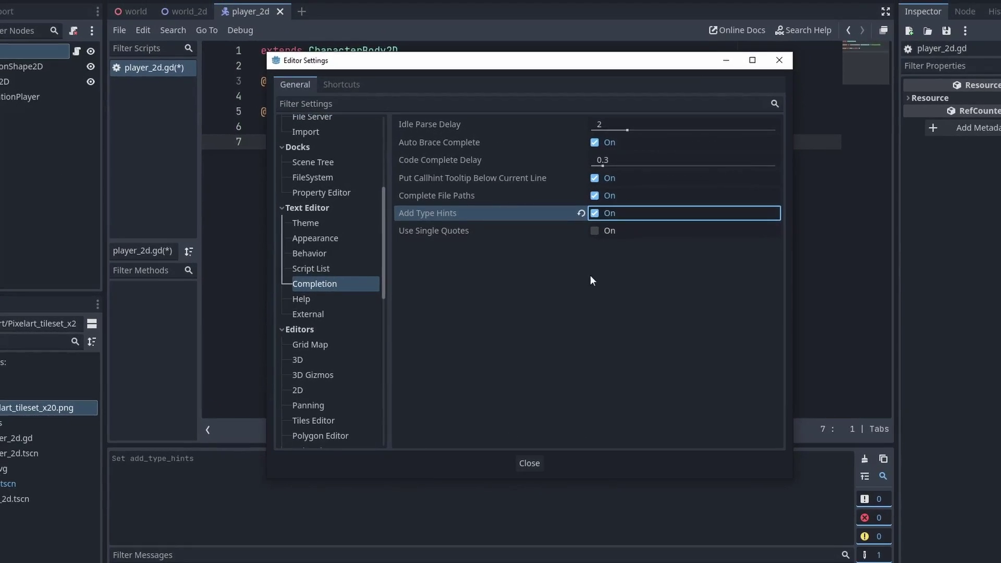
click(527, 457)
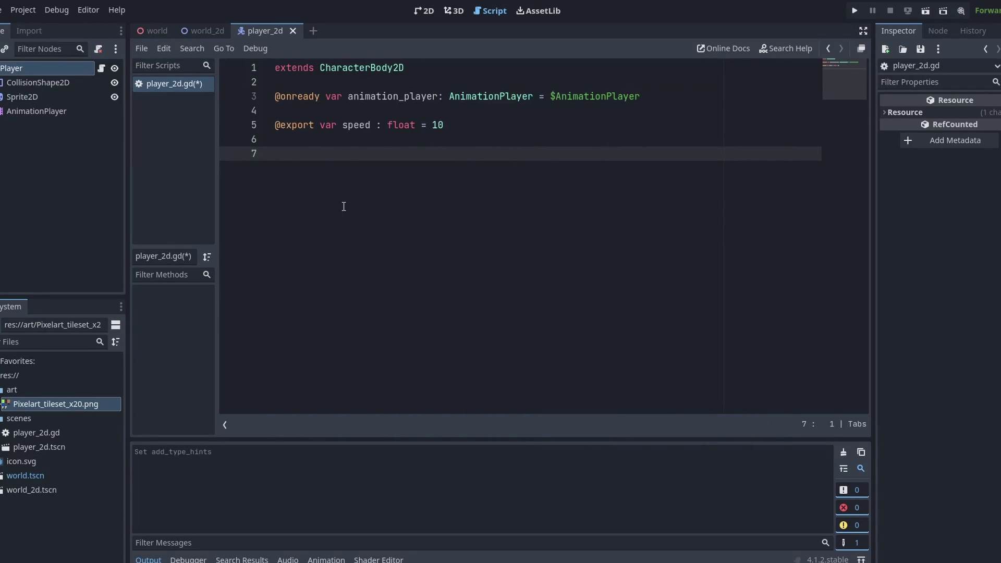
click(520, 153)
text(func phy)
key(Tab)
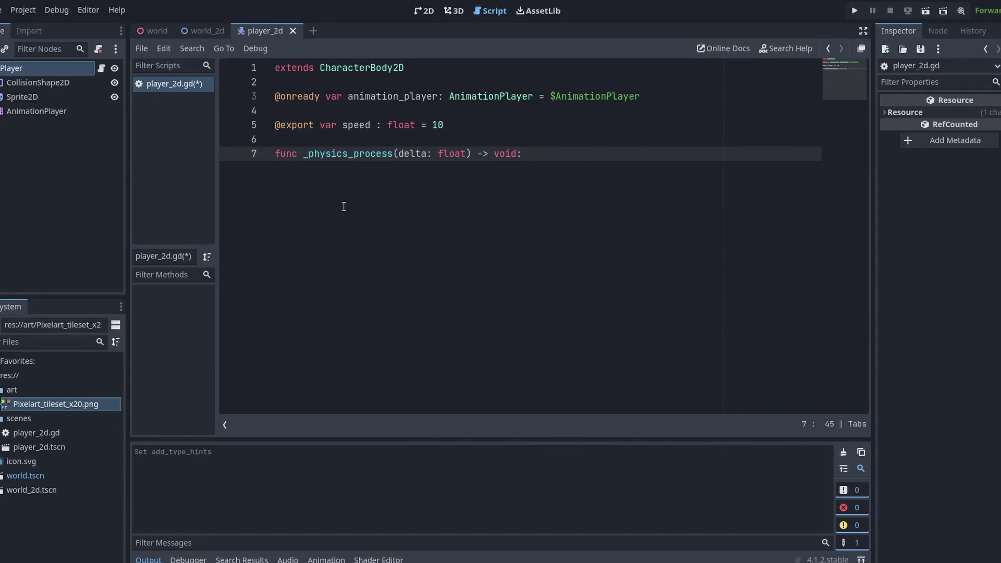
Add an indented line inside the function and switch to enemy_cannon.gd in the script list.
key(Return)
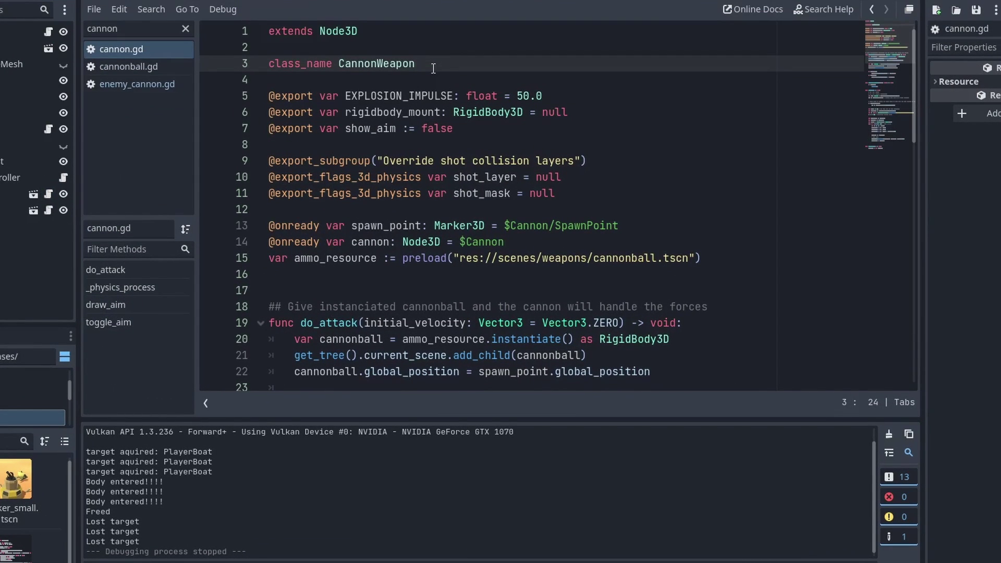
click(130, 85)
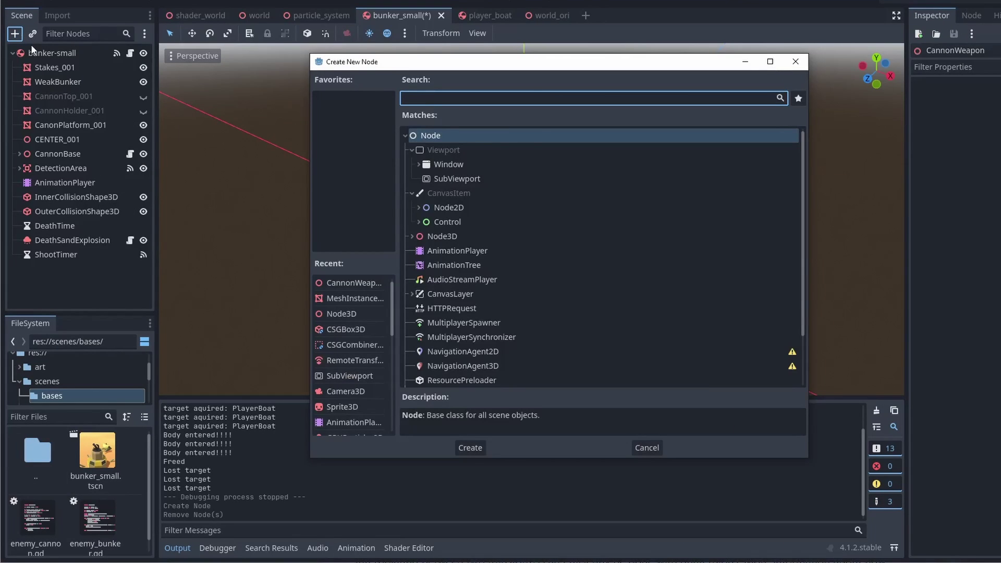
text(cannon_)
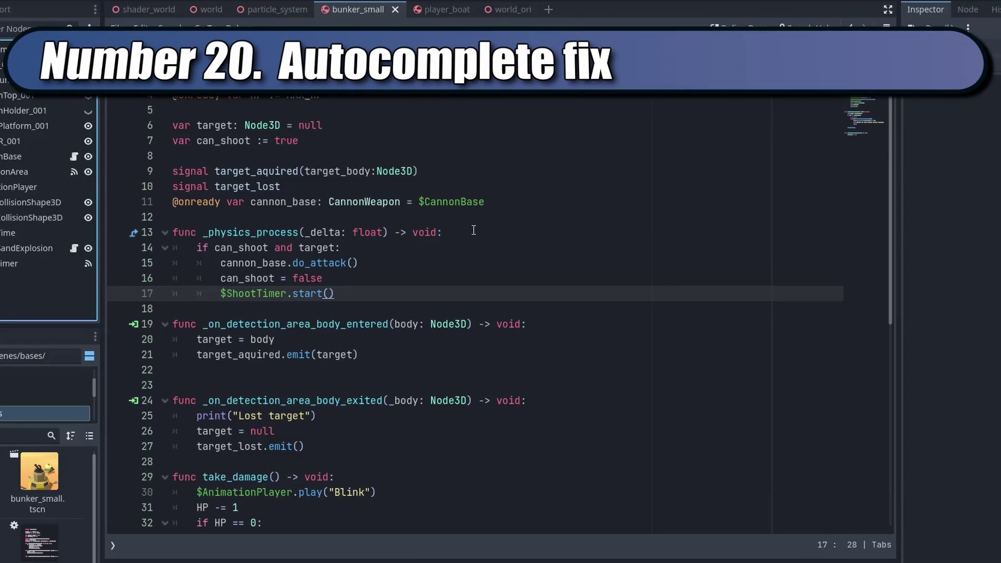
text(base)
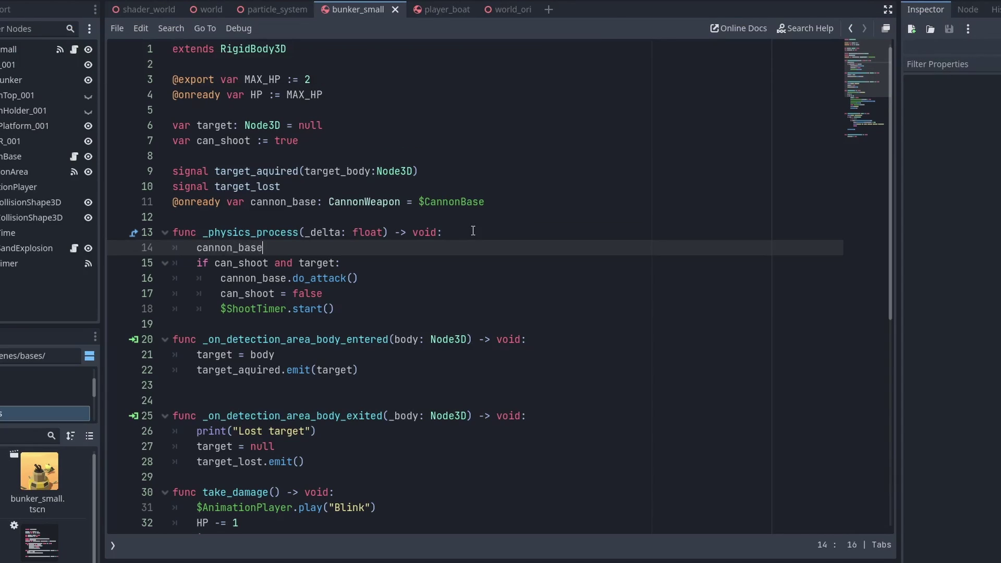
text(.do_)
Remove unfinished line 14, cast $CannonBase as CannonWeapon on line 11, then complete do_attack.
key(Escape)
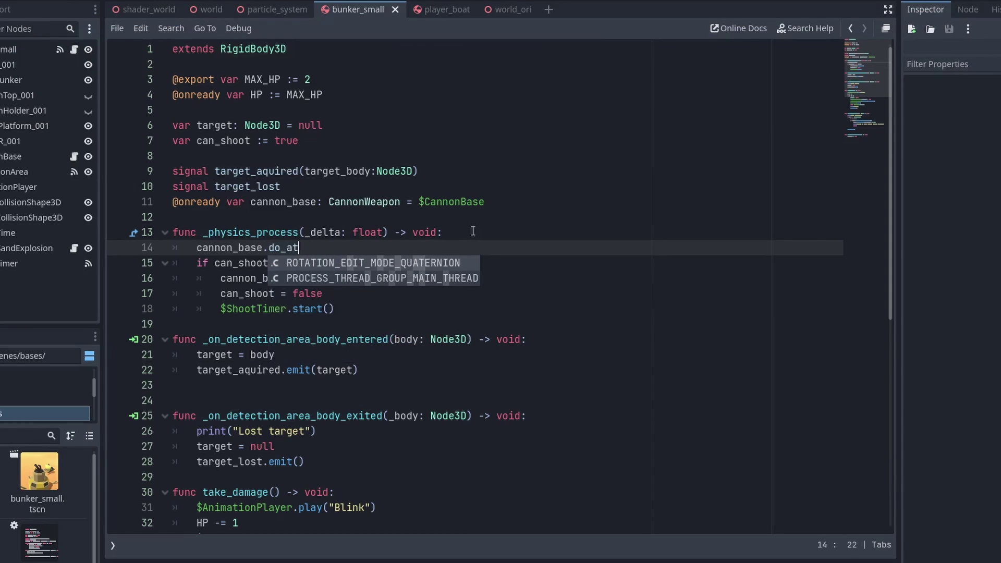
key(shift+Home)
key(BackSpace)
click(503, 202)
text(as CannonWeapon)
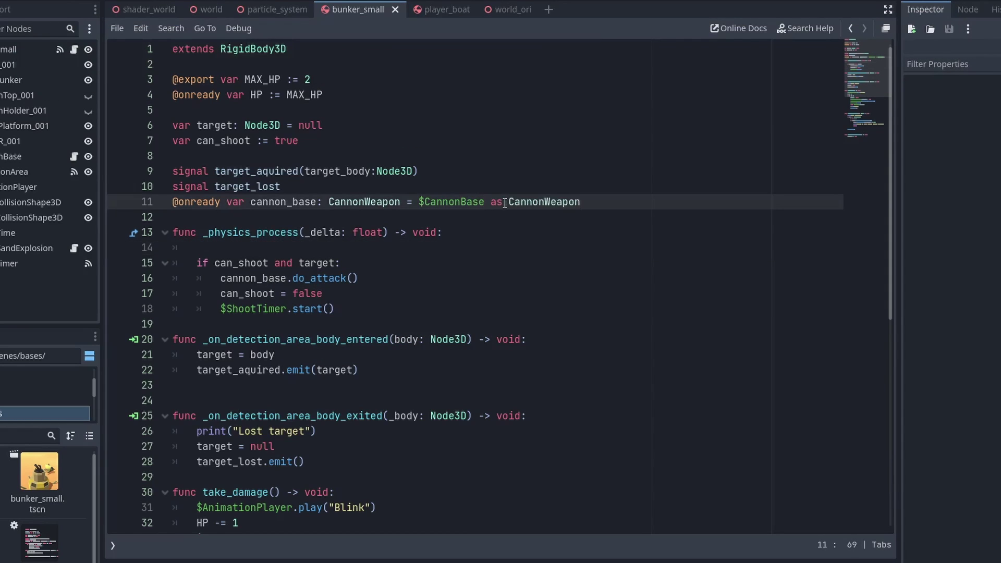
key(Down)
key(Down)
key(Down)
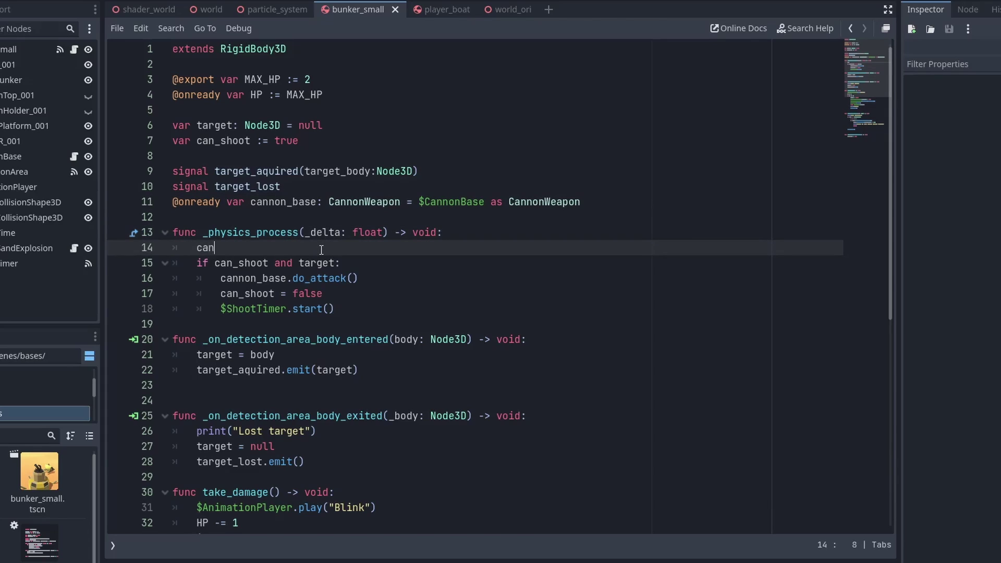
text(non_base.do_a)
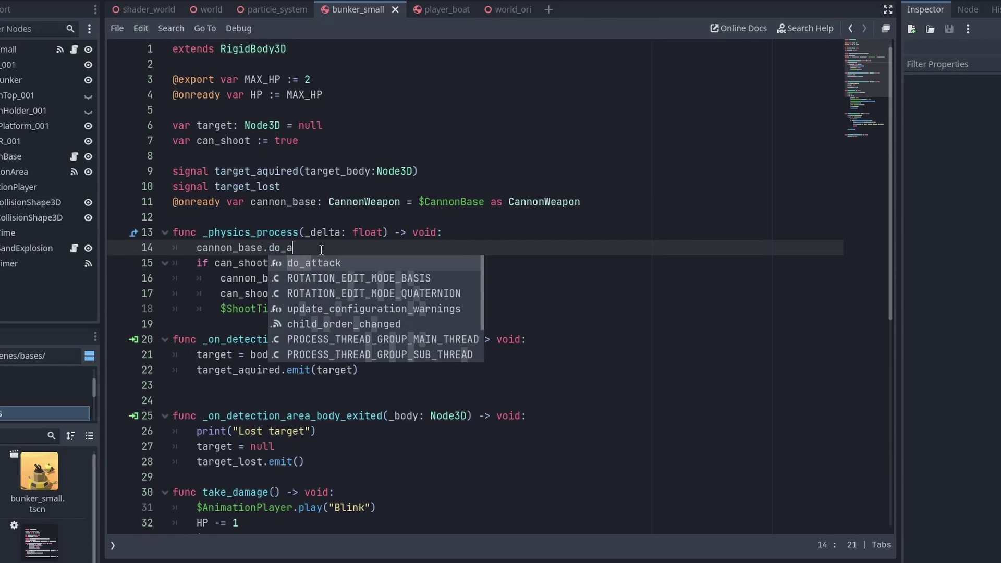
key(Return)
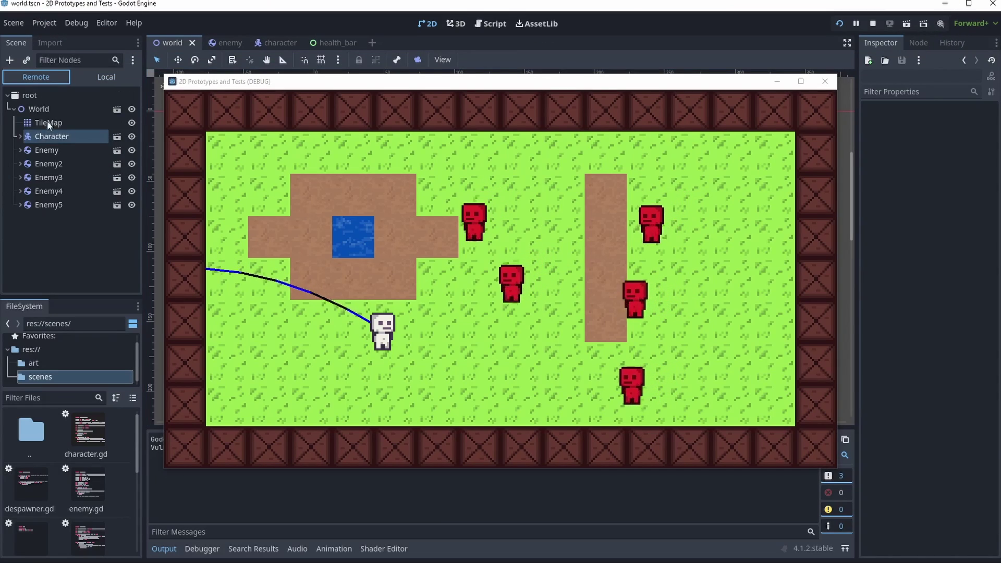
Select the remote Character and set its Position x to 250.
click(48, 122)
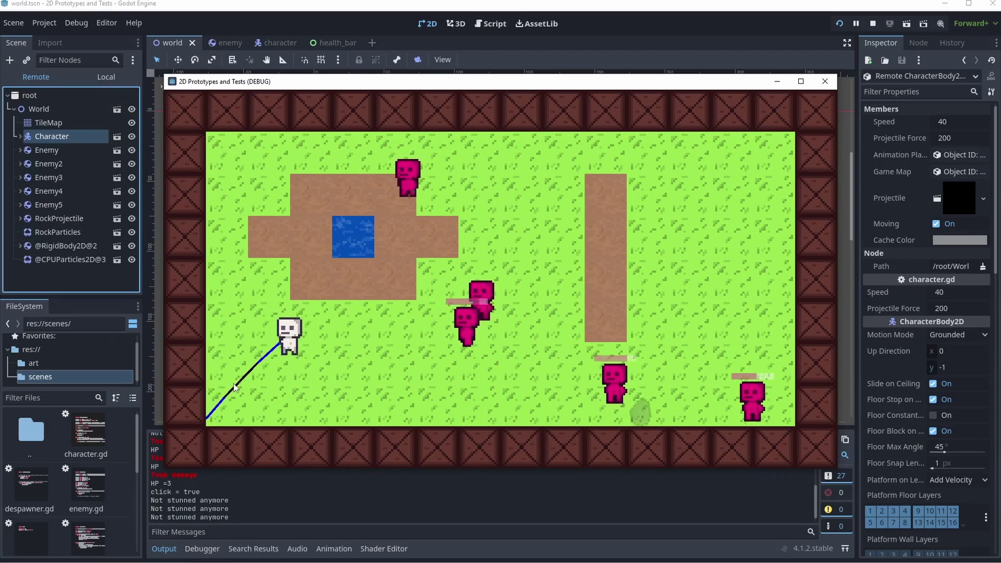
scroll(929, 382, down, 8)
scroll(929, 383, down, 2)
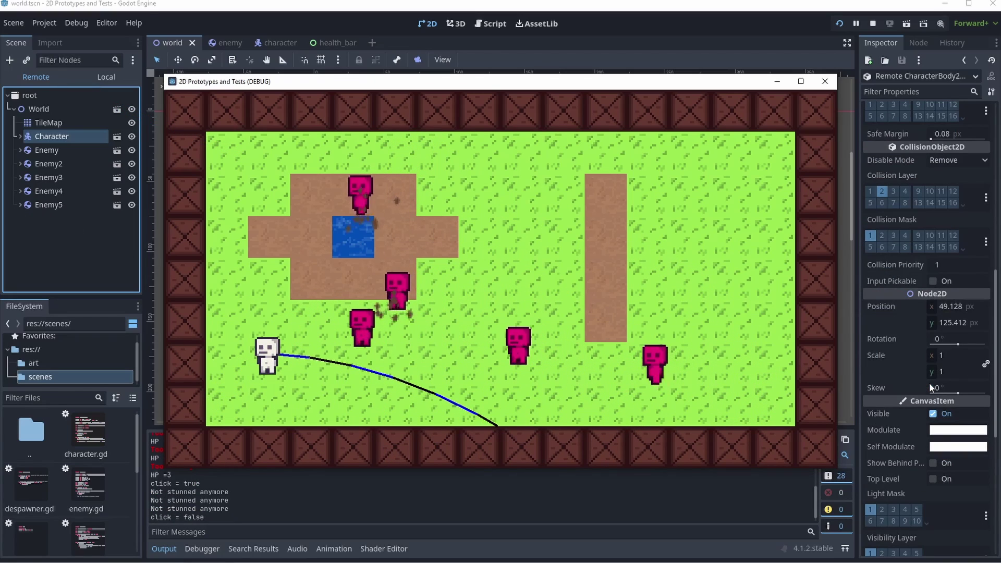
click(955, 309)
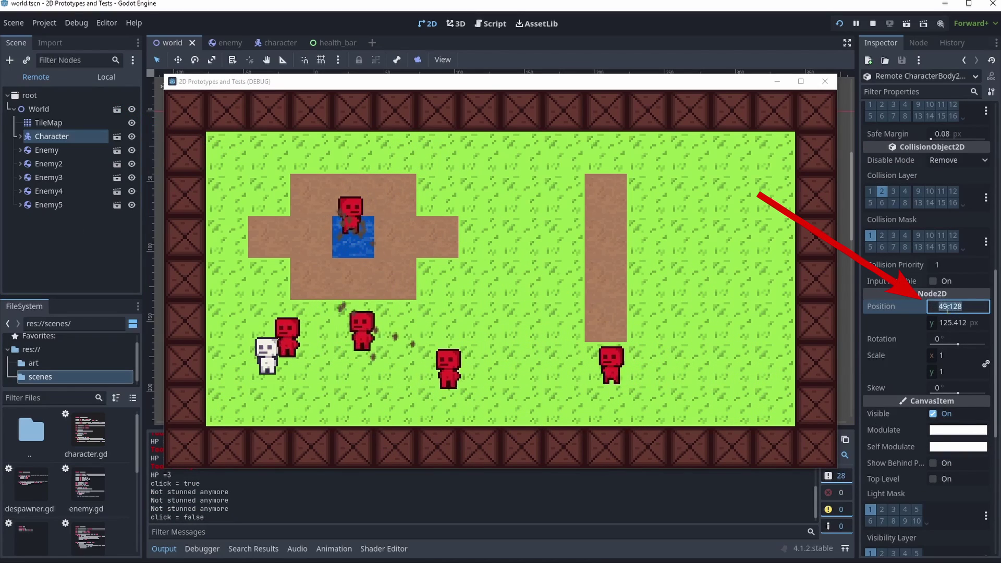
text(250)
key(Return)
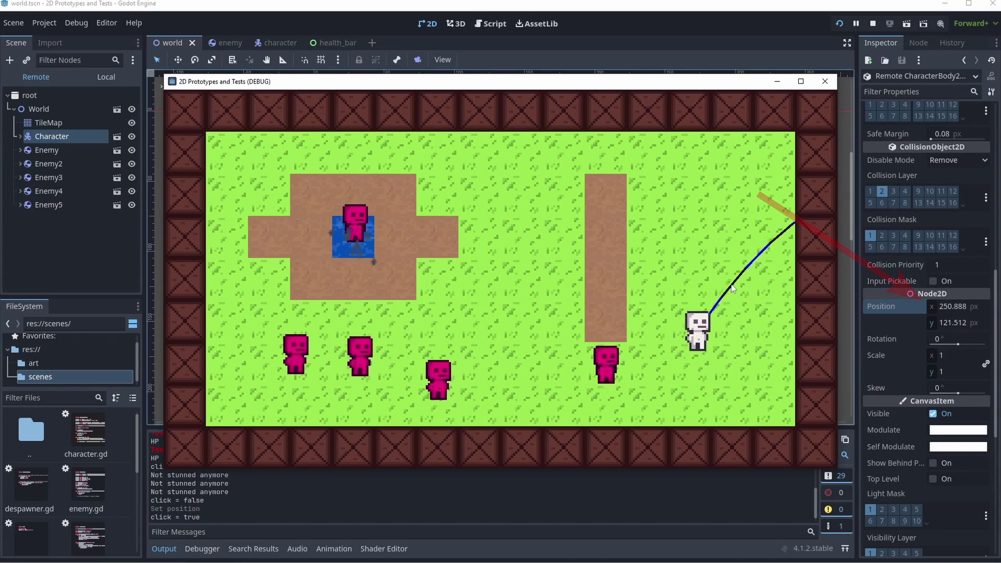
Enable Debug > Visible Collision Shapes and run the game to view them.
click(592, 358)
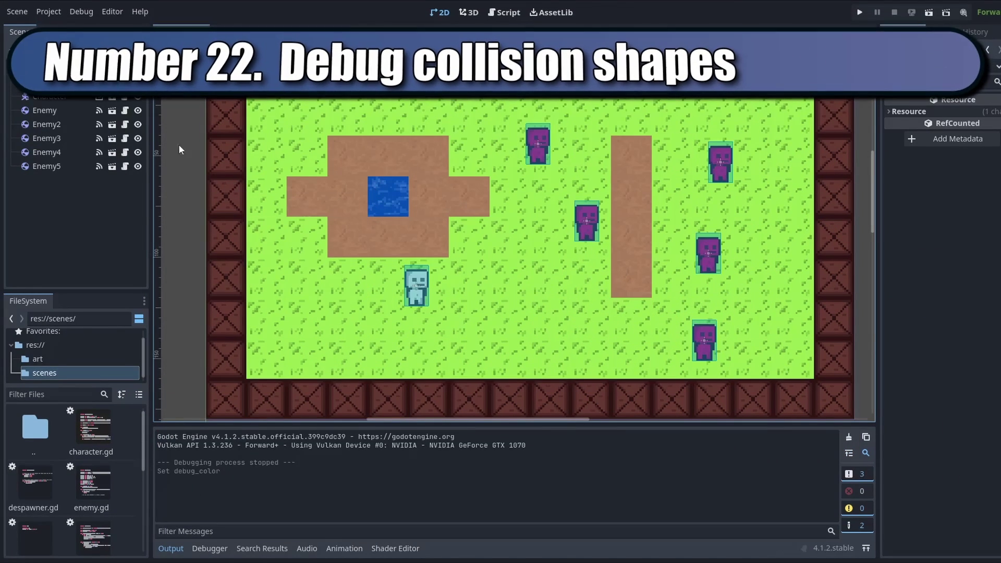
click(87, 9)
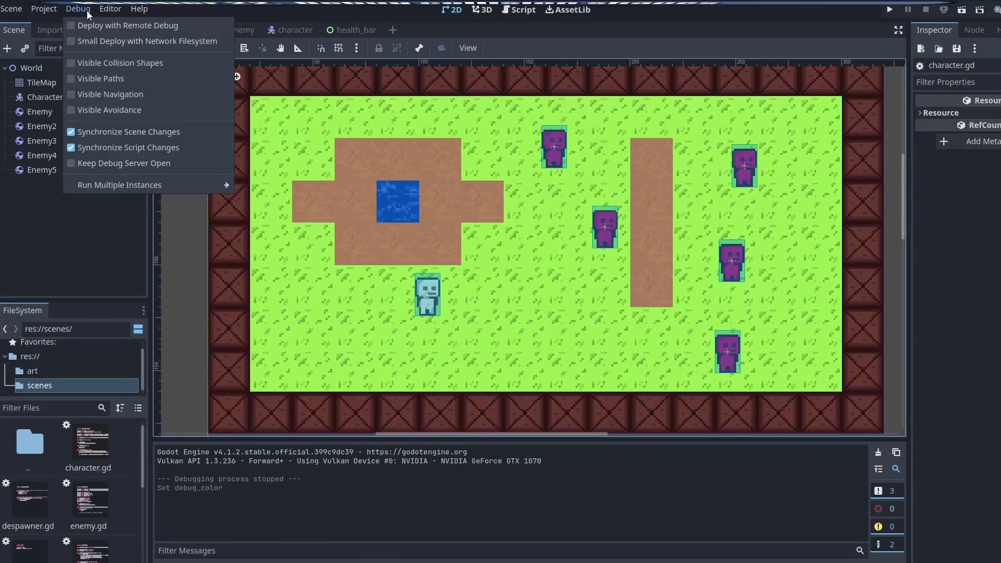
click(100, 62)
key(F5)
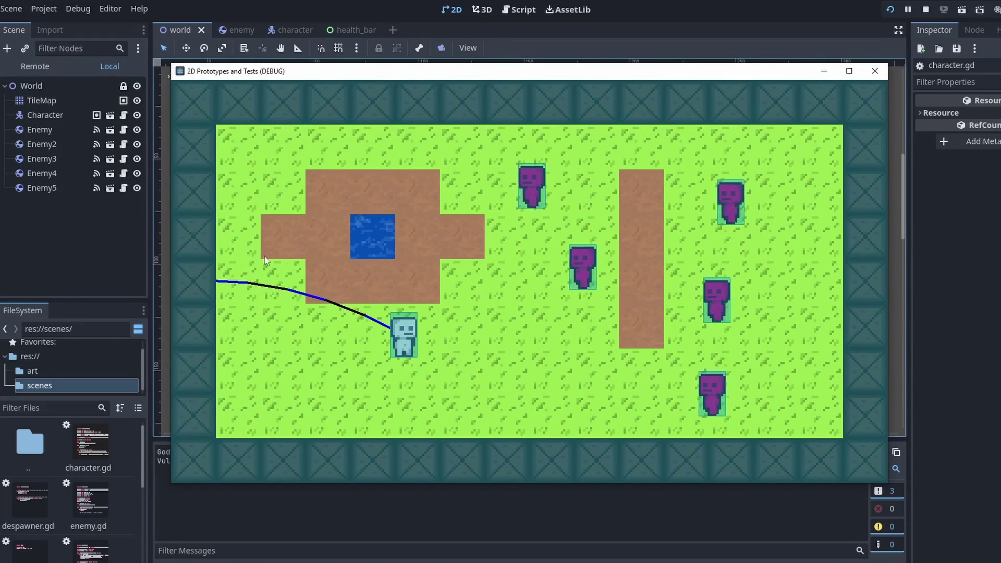
click(559, 254)
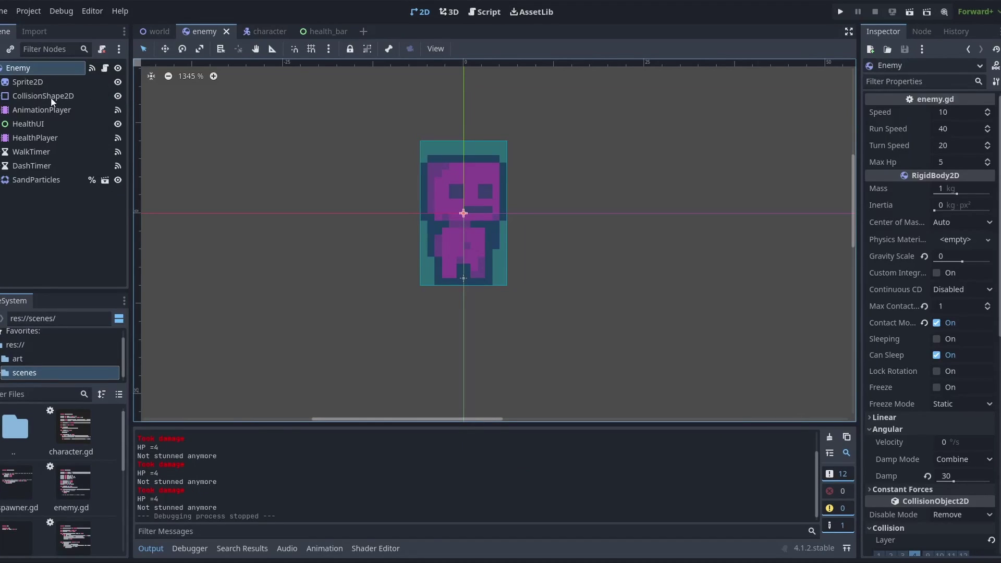
Set the enemy CollisionShape2D debug colour to red, then run and stop the game.
click(44, 96)
click(966, 178)
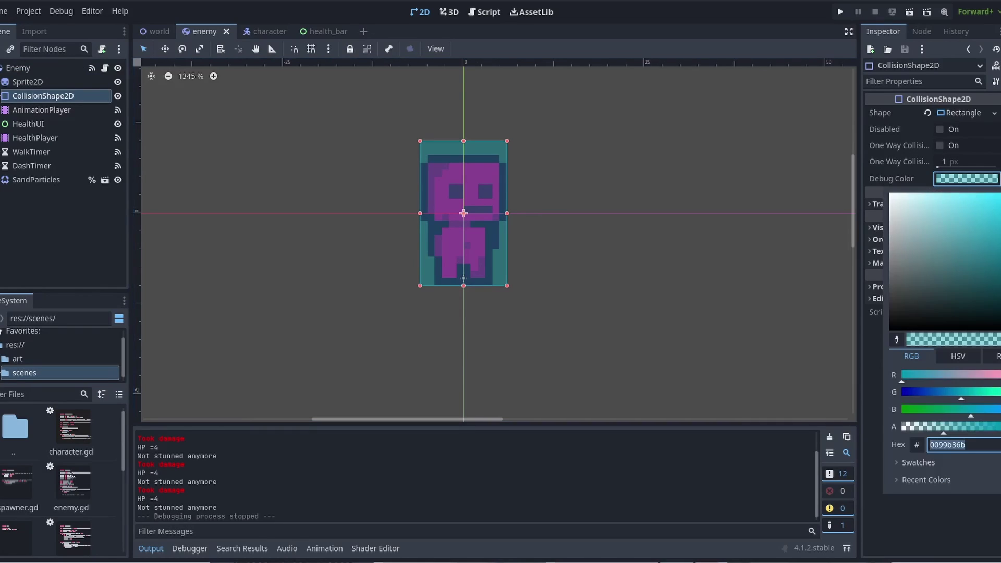
click(987, 211)
click(686, 300)
key(ctrl+s)
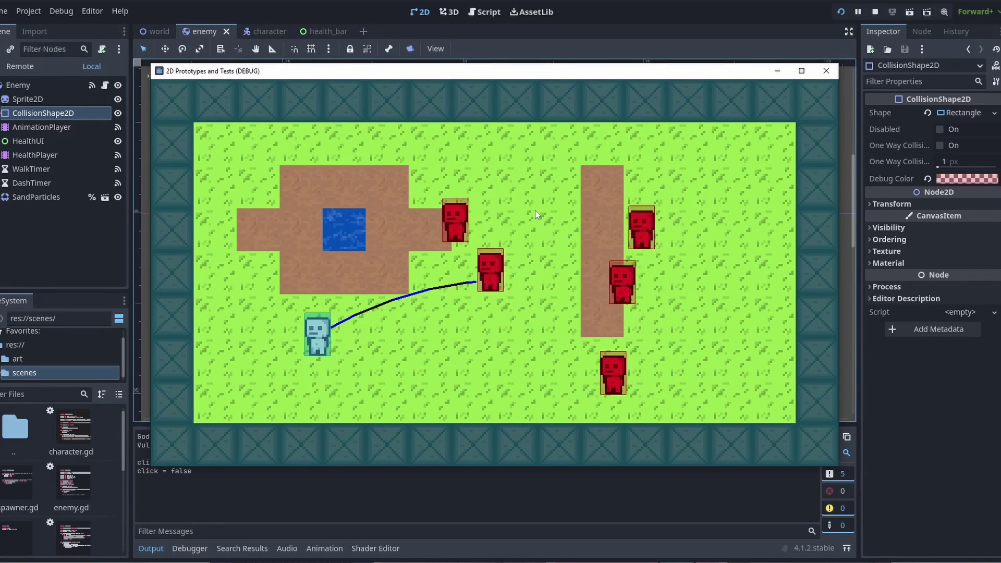
key(F8)
Open Project Settings at the global collision shape colour setting.
click(29, 12)
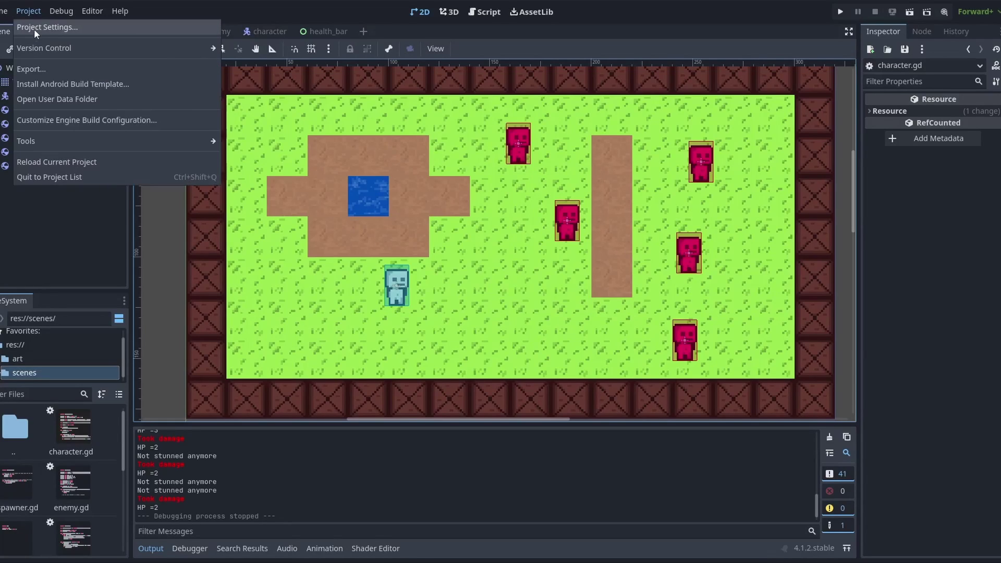
click(34, 28)
click(659, 330)
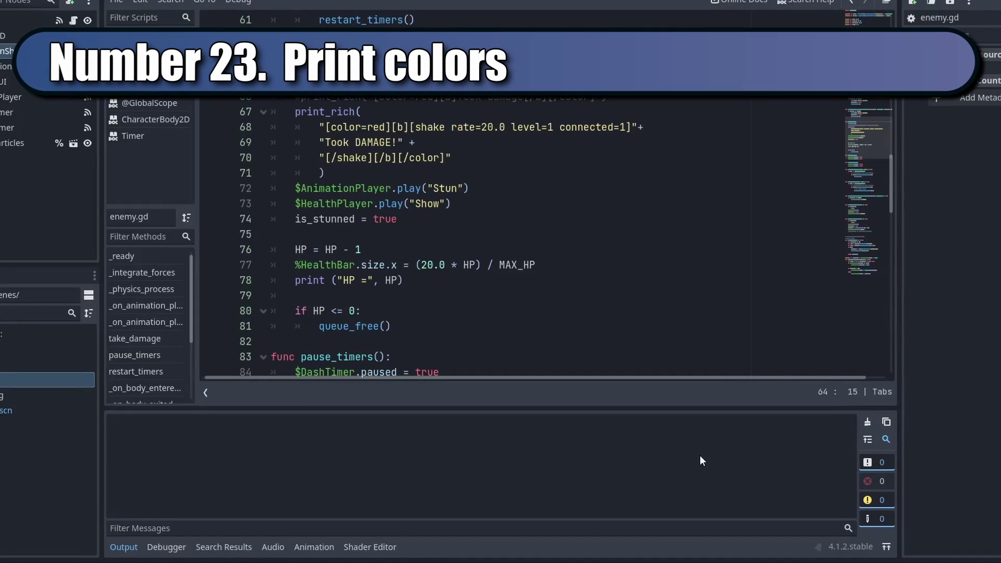
Run the game to see the red, bold, shaking 'Took DAMAGE!' message in Output.
key(F5)
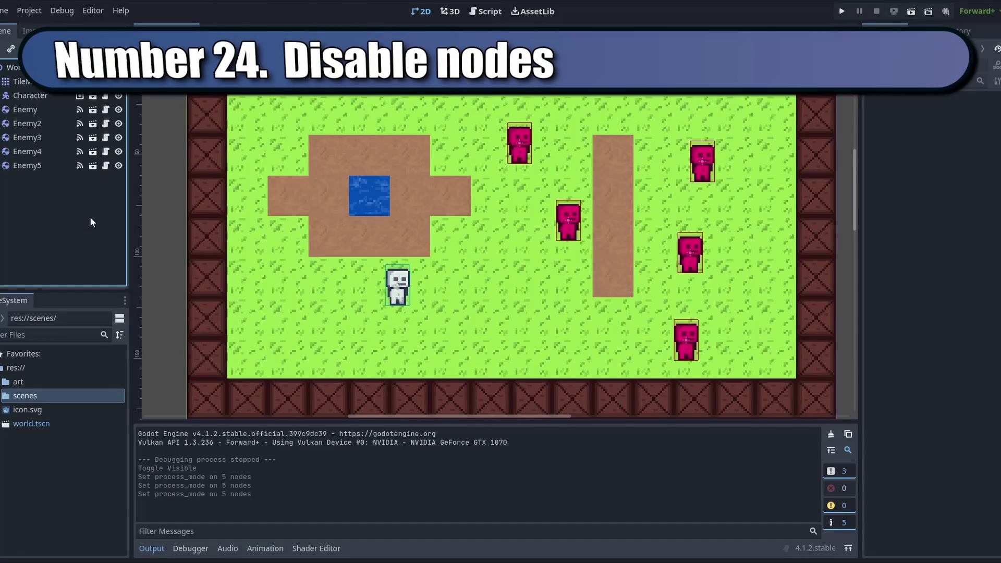
Hide all five selected Enemy nodes and test-run the game, then stop it.
click(33, 107)
shift+click(40, 163)
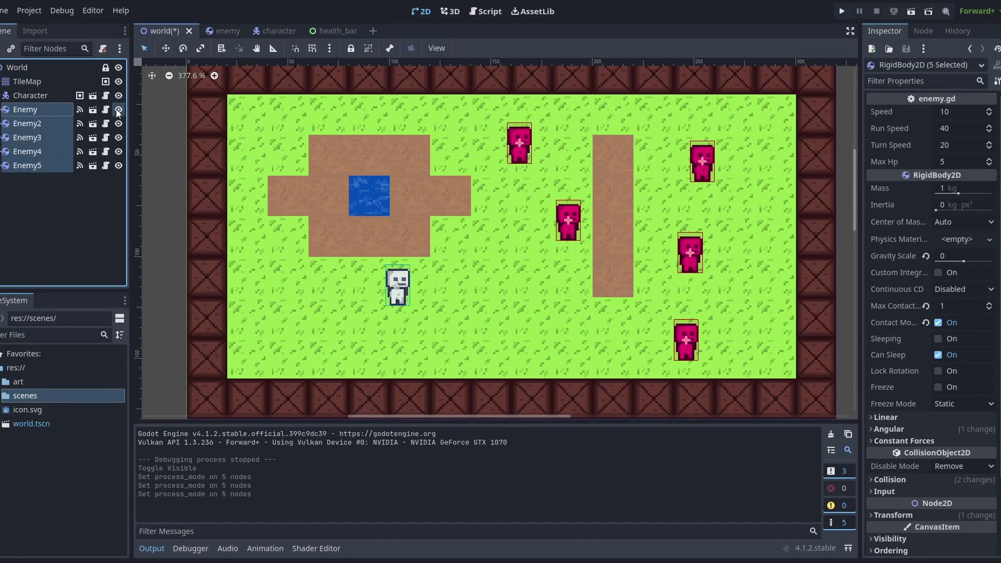
click(119, 109)
key(F5)
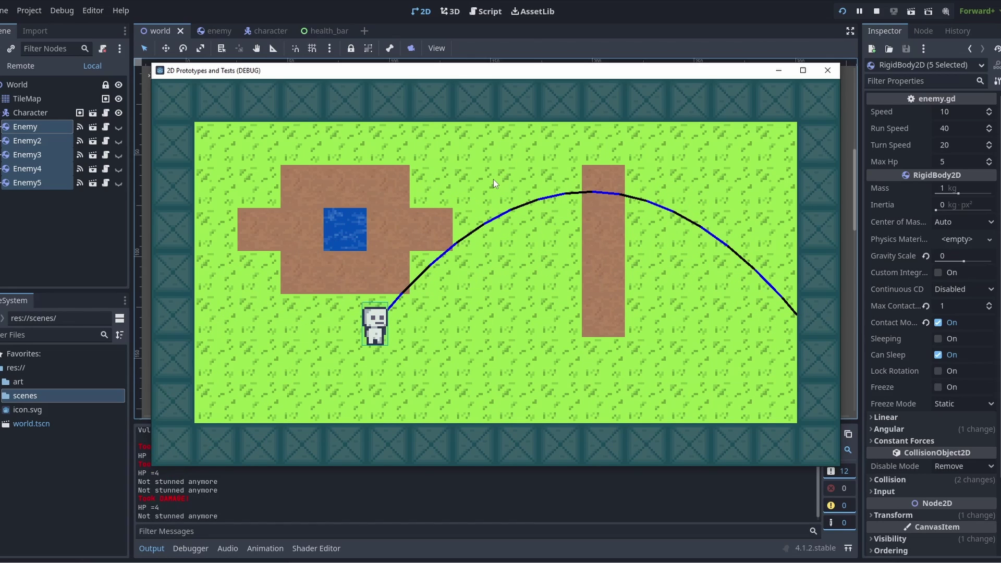
key(F8)
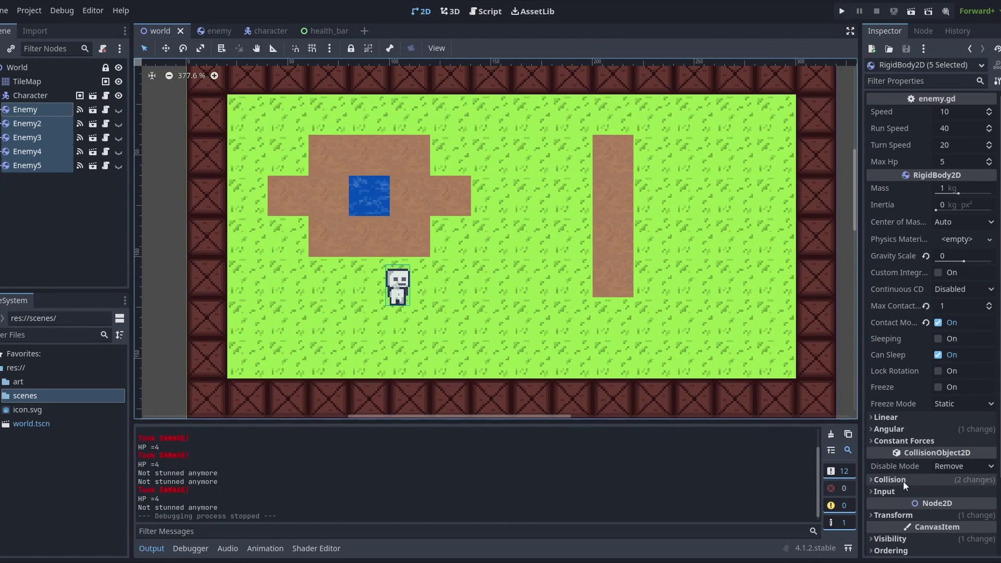
scroll(903, 481, down, 3)
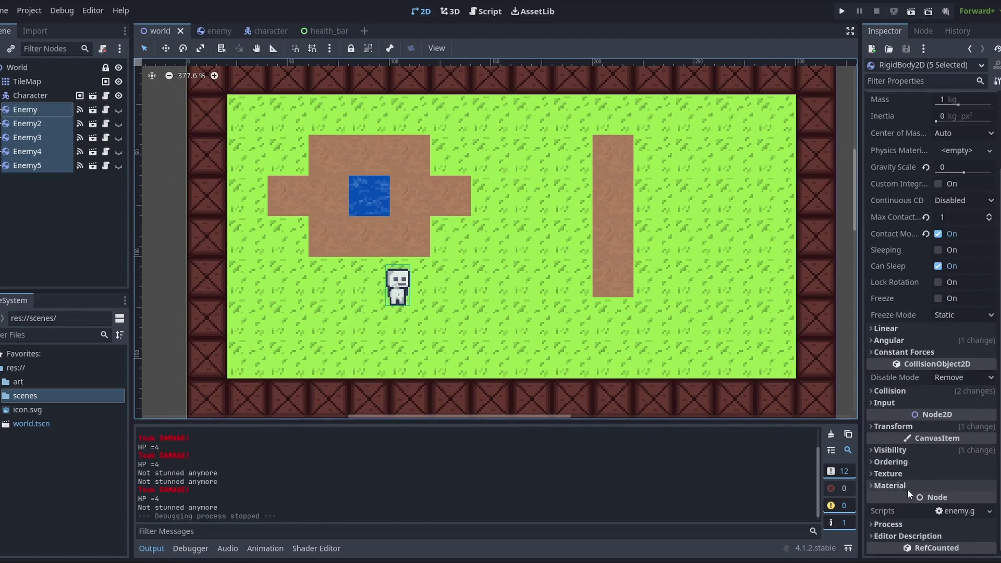
Set the enemies' process mode to Disabled and run the game without enemies.
click(908, 523)
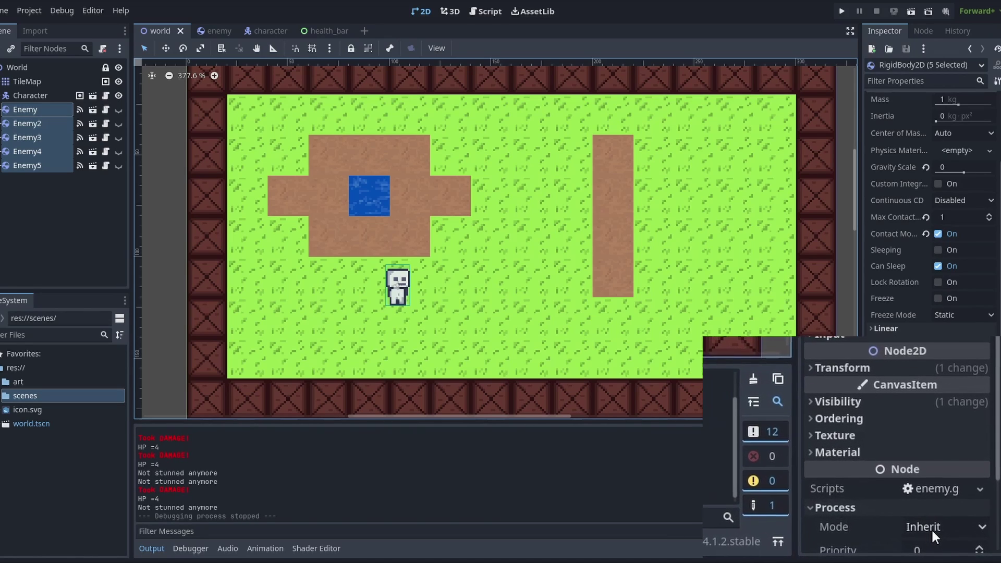
click(931, 527)
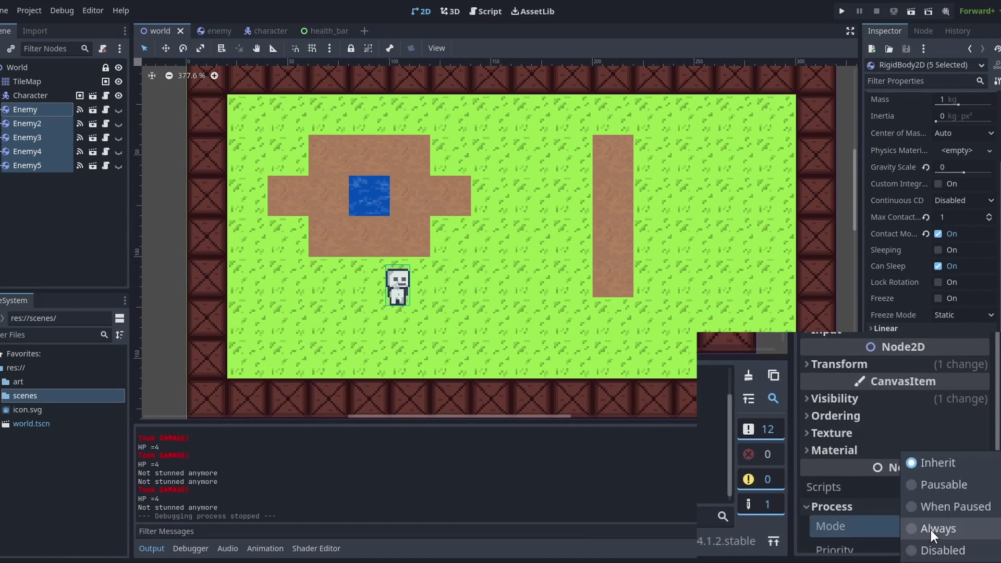
click(940, 549)
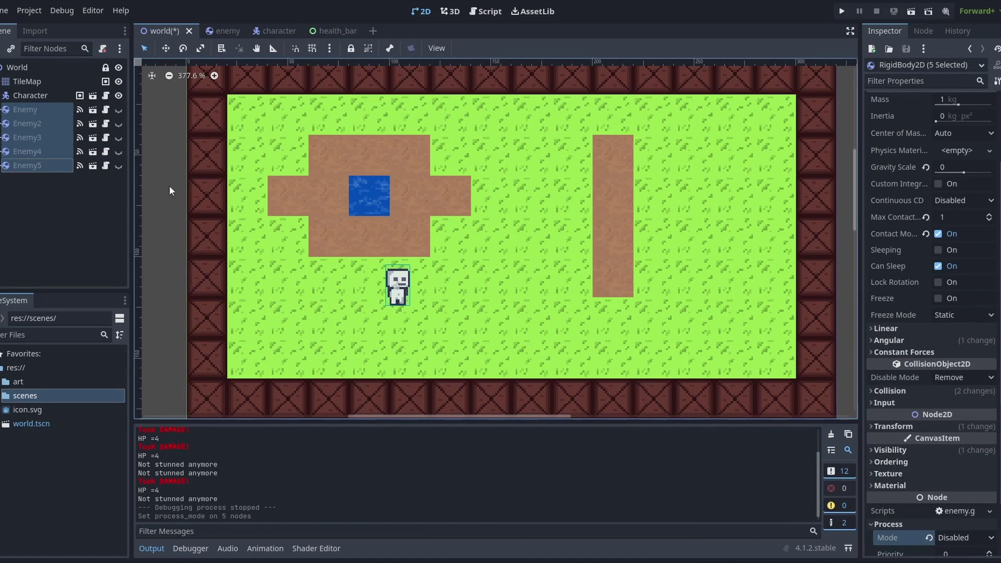
click(66, 207)
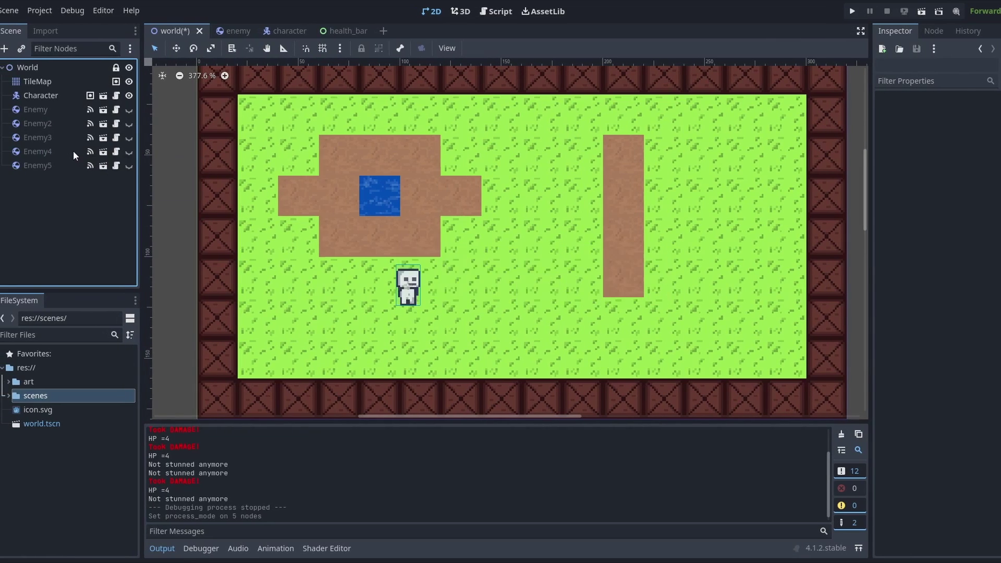
key(F5)
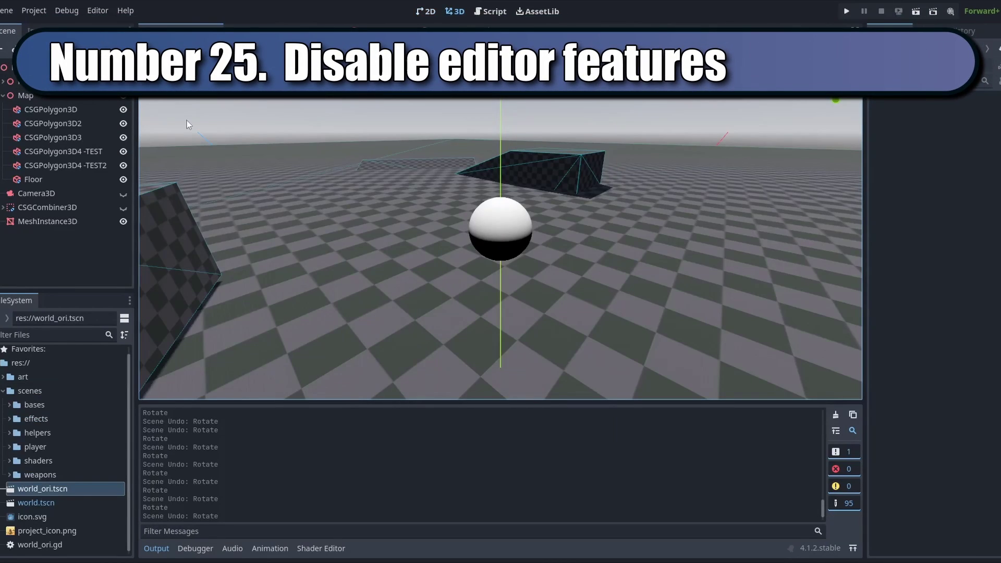
Create a feature profile named Custom and make it the current profile.
click(96, 11)
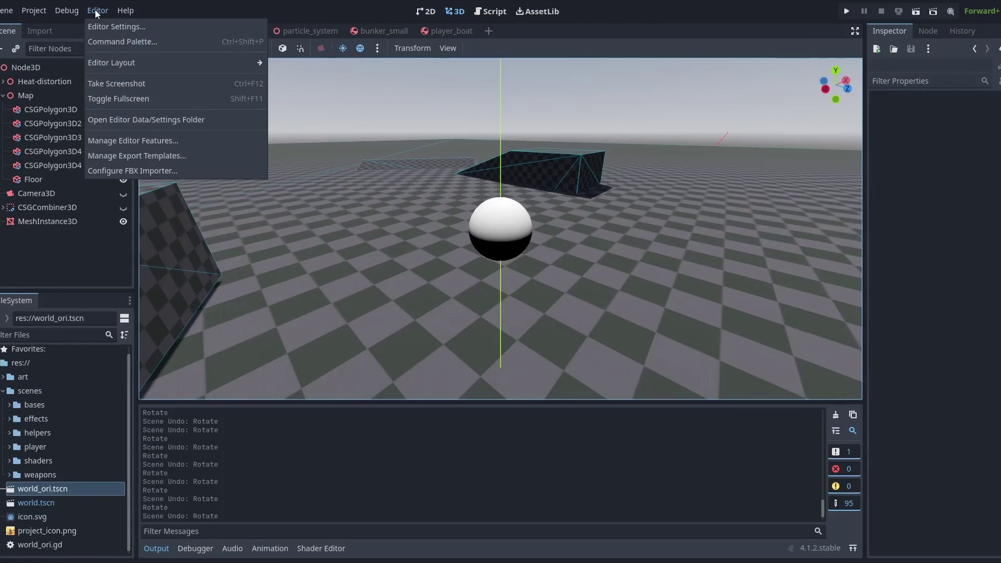
click(144, 140)
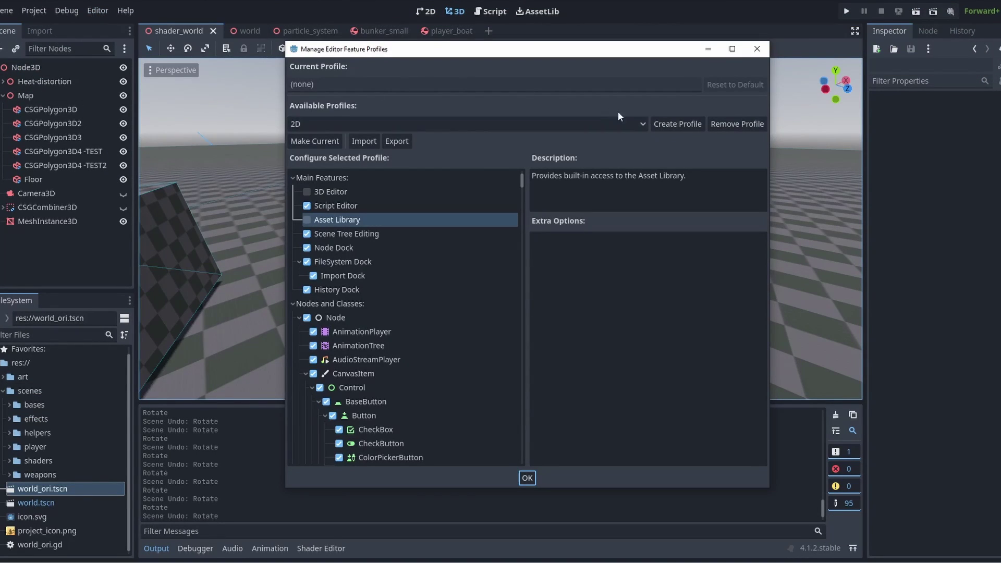
click(677, 124)
text(Custom)
key(Return)
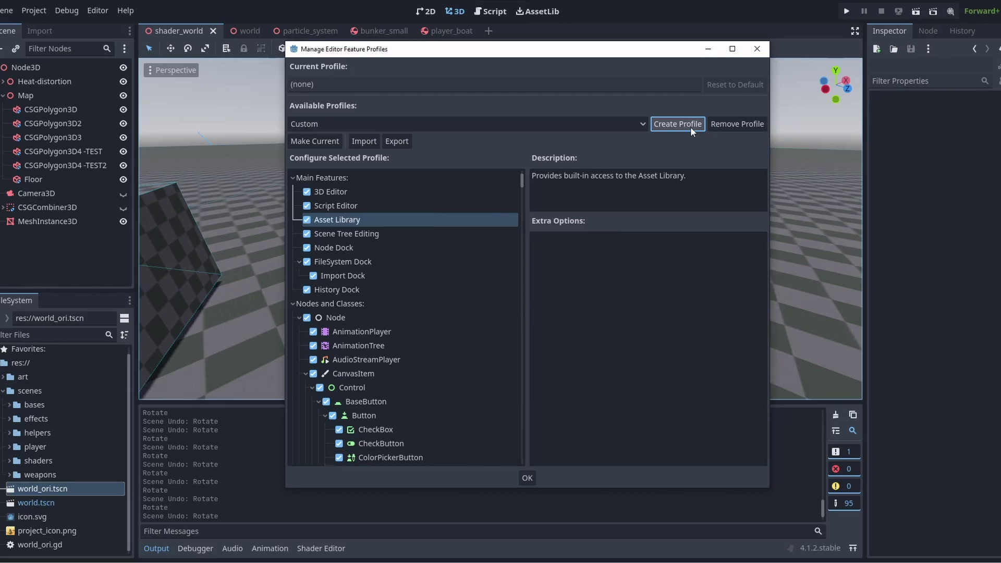
click(315, 141)
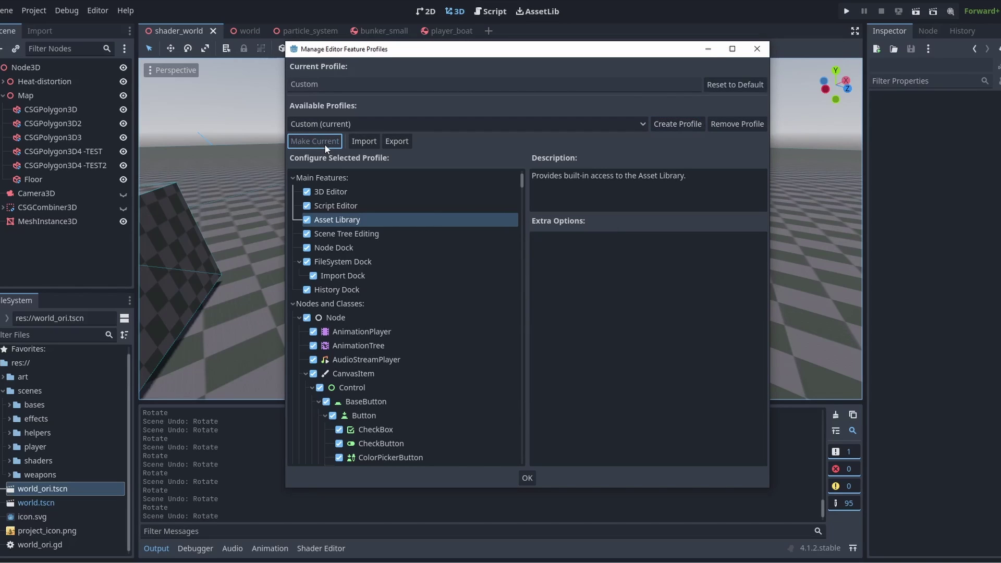
Remove Asset Library and the Node2D type from the profile, then check node search.
click(308, 219)
scroll(340, 251, down, 5)
scroll(340, 250, up, 3)
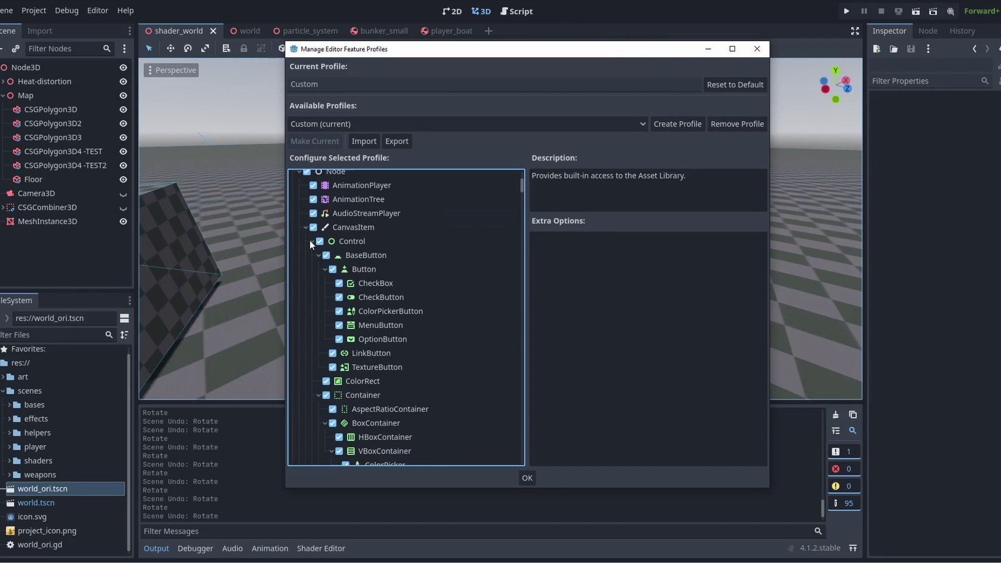
scroll(313, 242, down, 2)
click(319, 256)
click(528, 478)
key(ctrl+a)
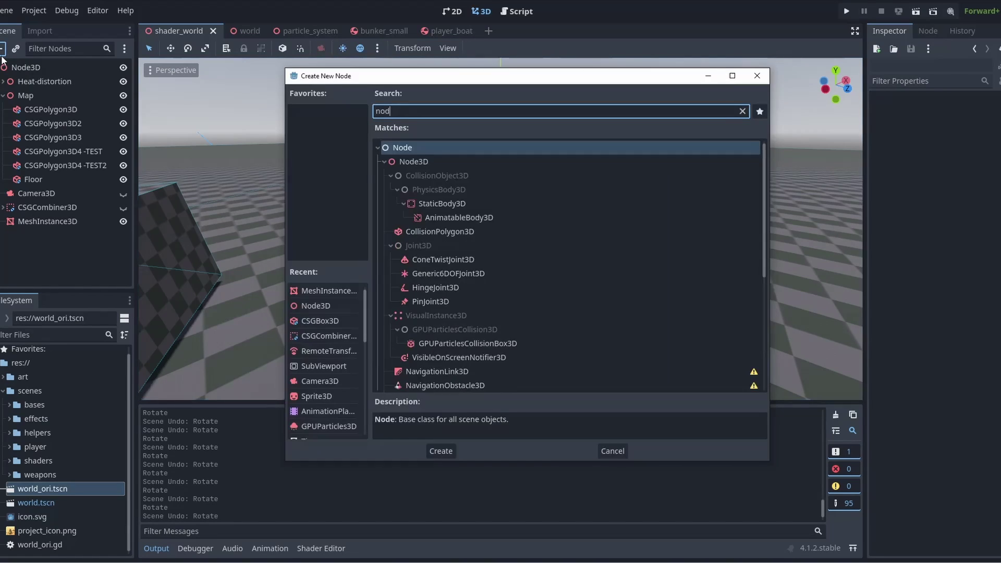
text(node2d)
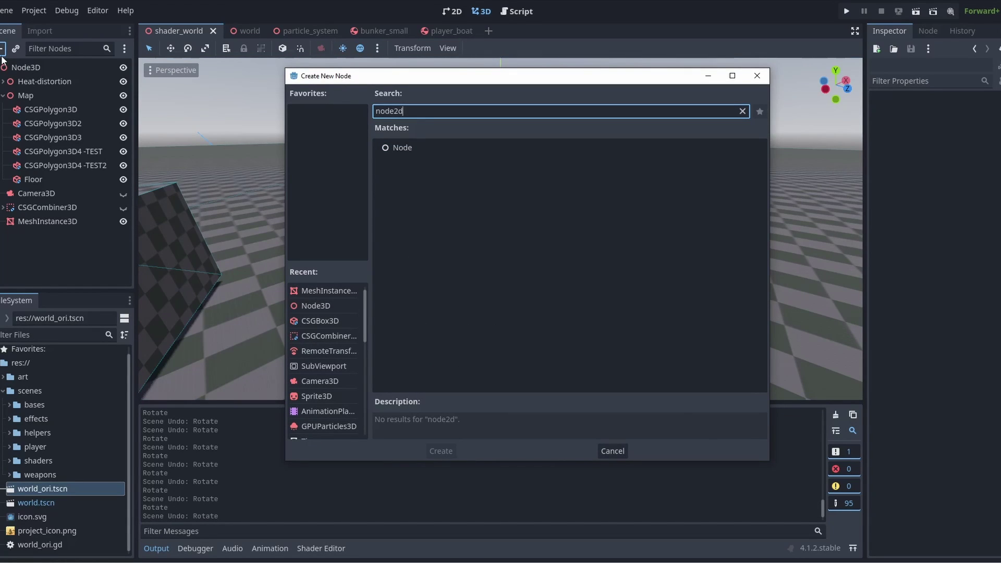